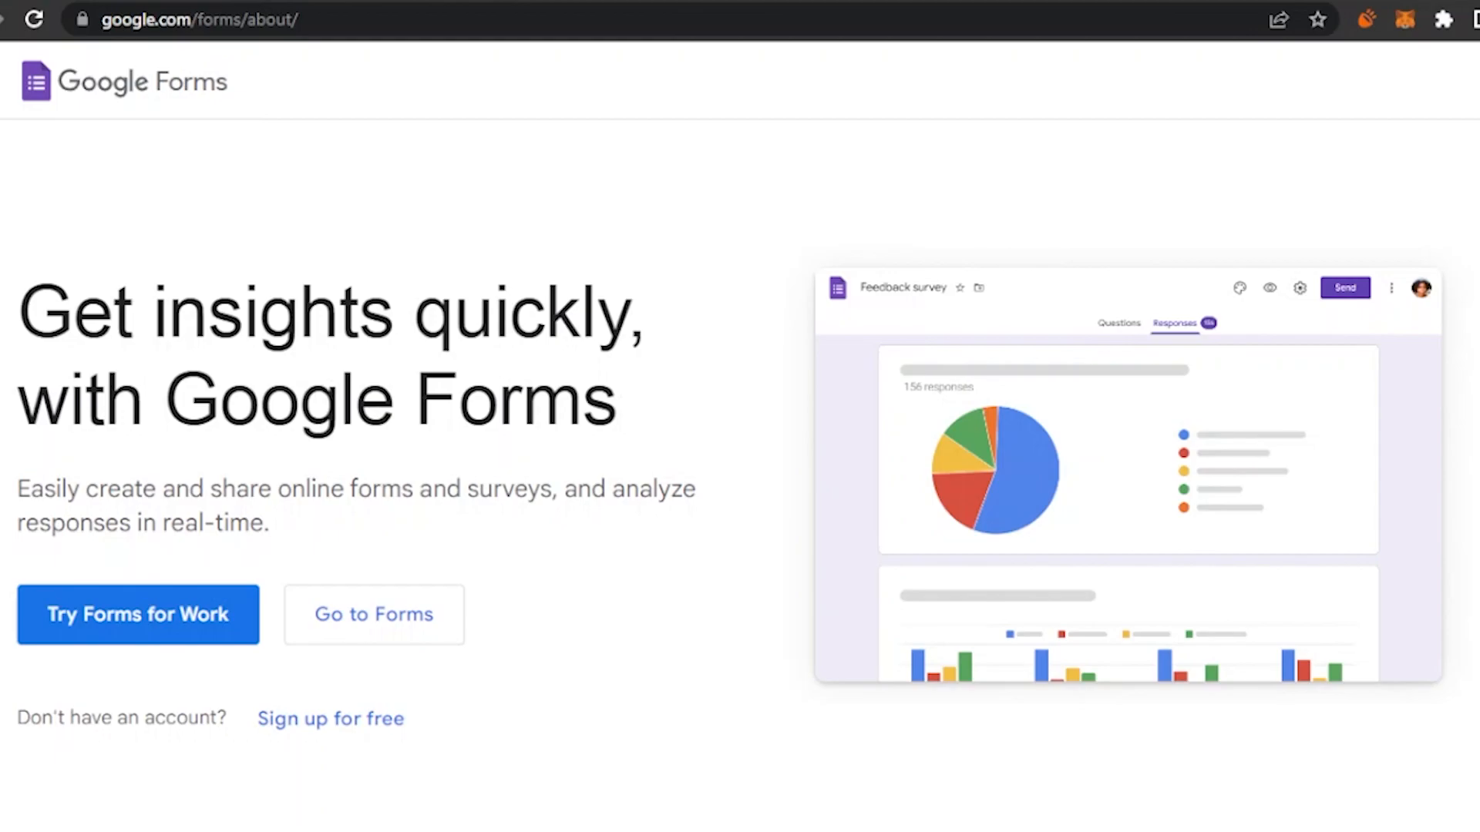
Step: Review the feature sections of the Google Forms overview page, from form creation to response analysis and mobile use
scroll(740, 462, "down", 5)
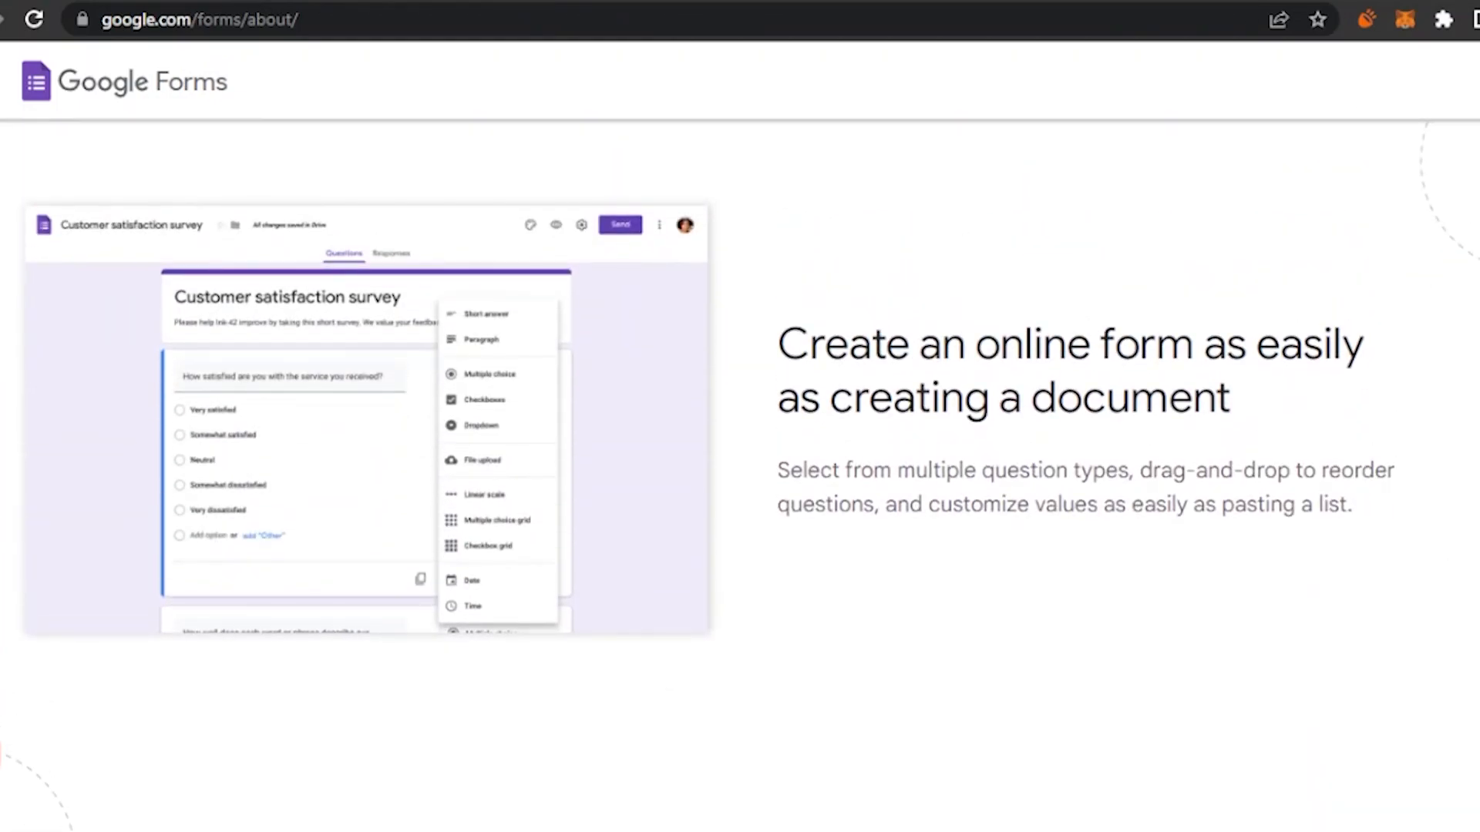
scroll(740, 462, "down", 8)
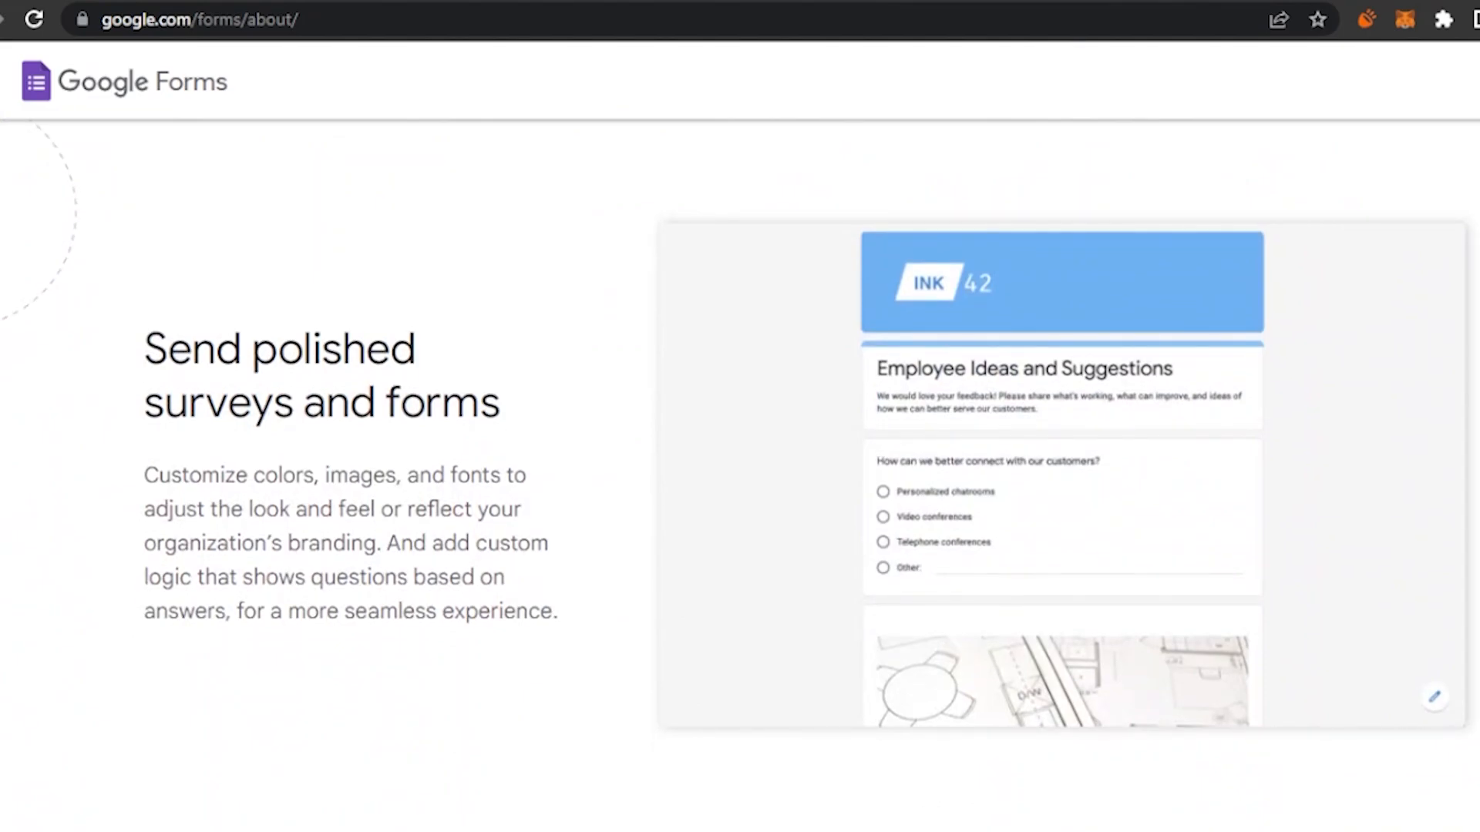
scroll(740, 462, "down", 8)
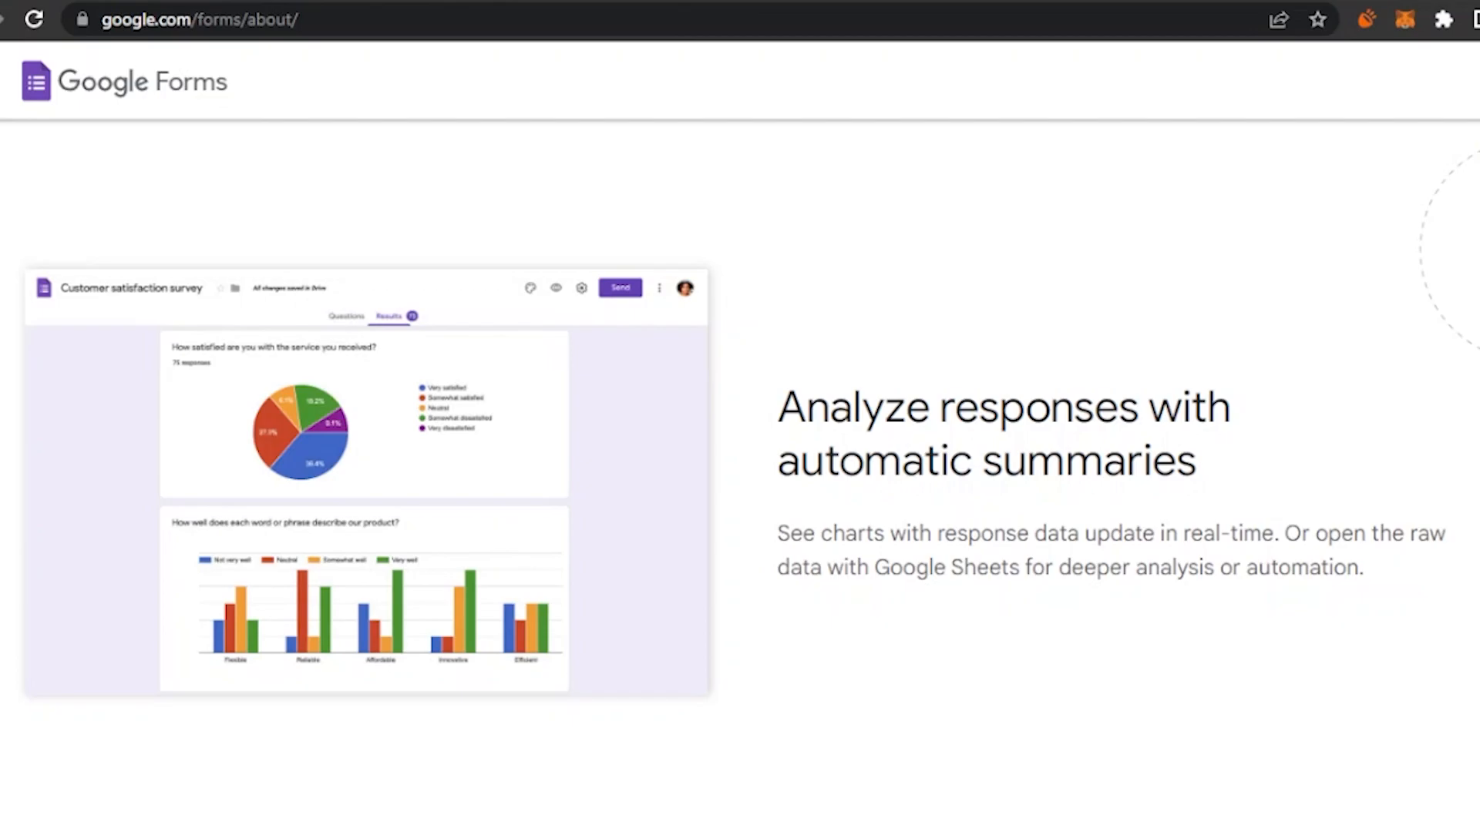
scroll(740, 462, "down", 8)
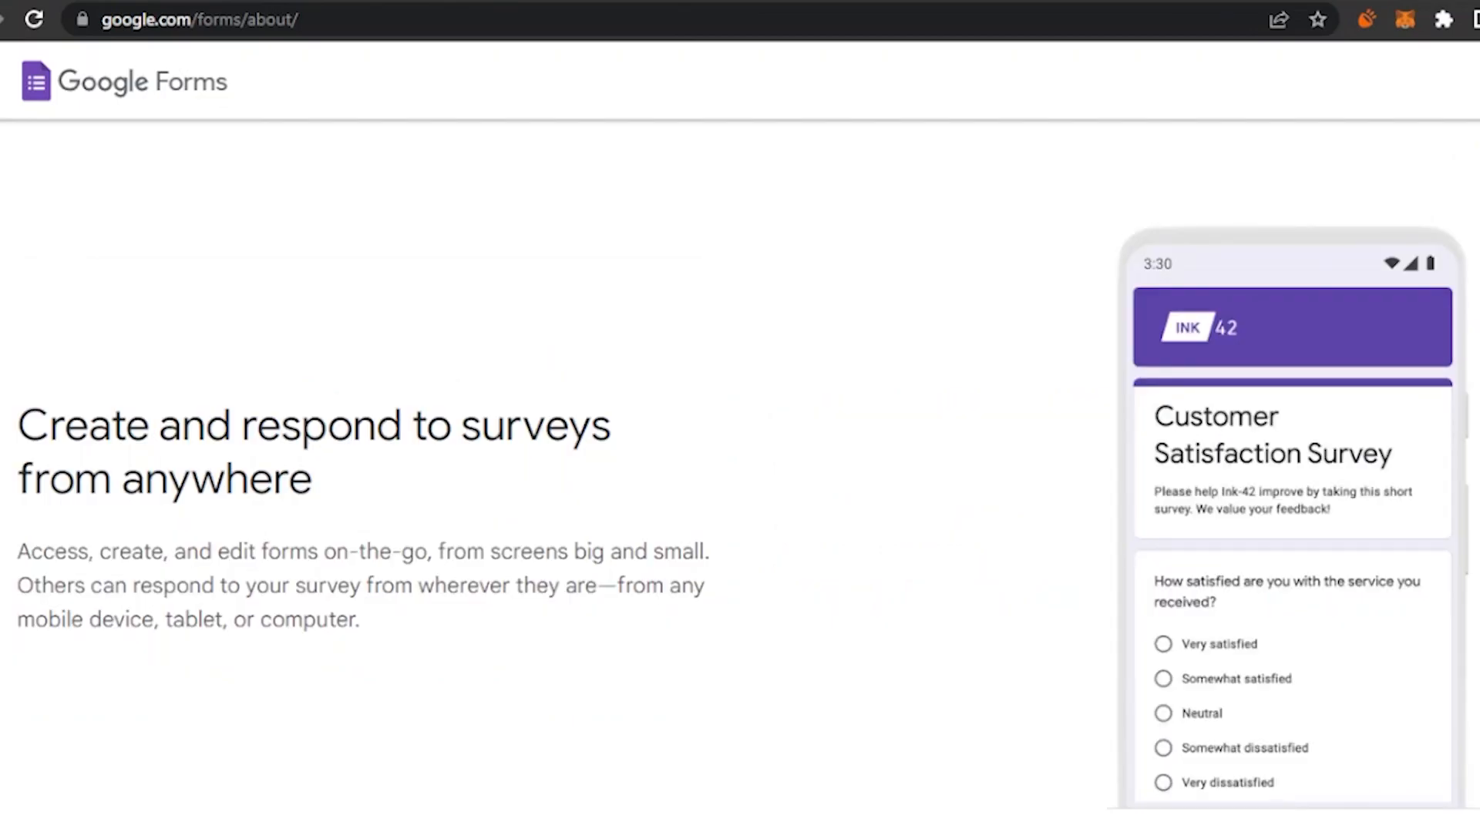
scroll(740, 462, "down", 8)
scroll(739, 463, "down", 8)
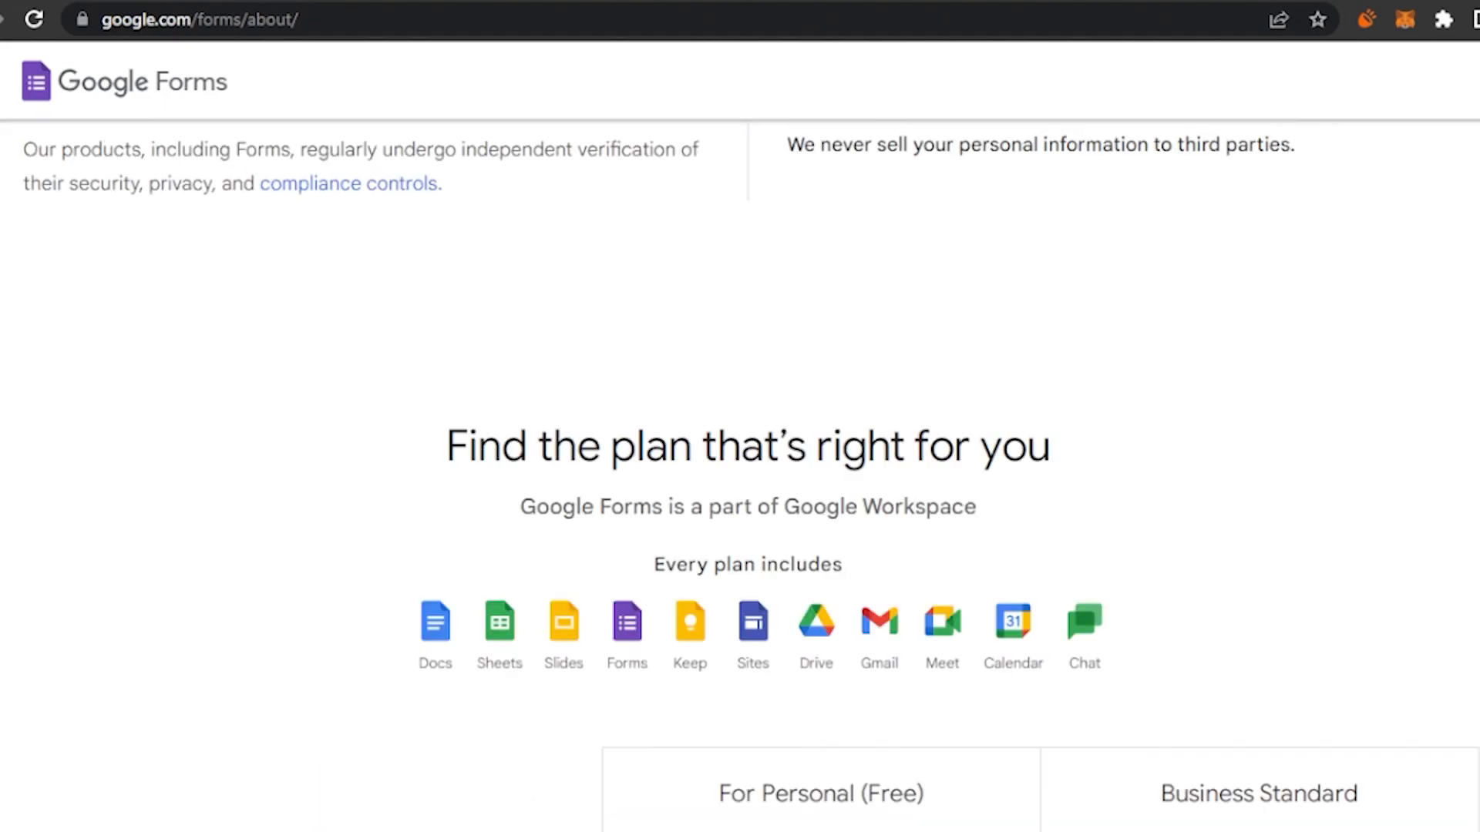
Step: Compare the free personal plan with the Business Standard plan in the plan table
scroll(740, 463, "down", 8)
scroll(740, 462, "up", 6)
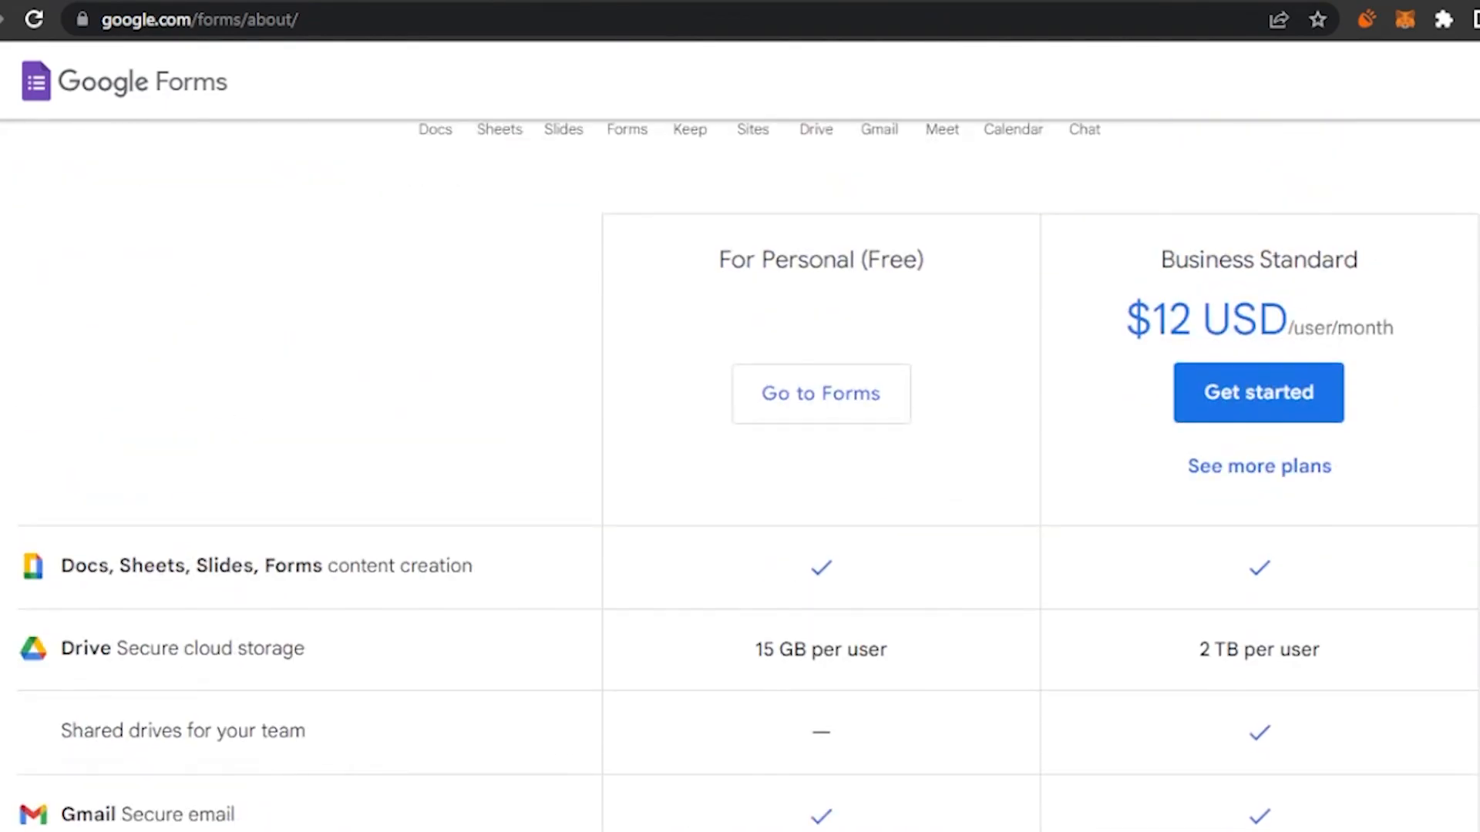
scroll(740, 463, "up", 10)
scroll(739, 462, "down", 10)
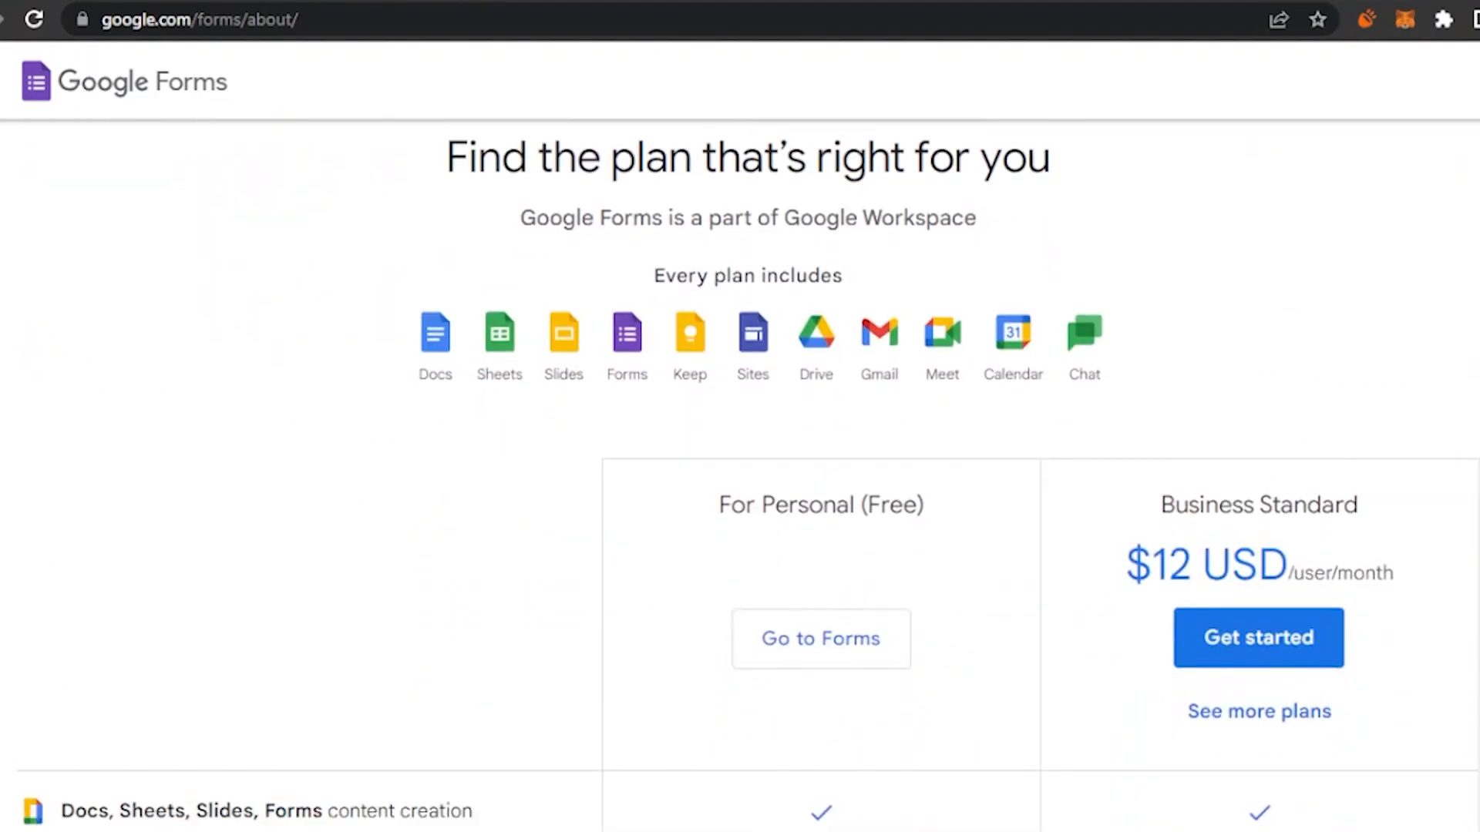
scroll(740, 462, "down", 5)
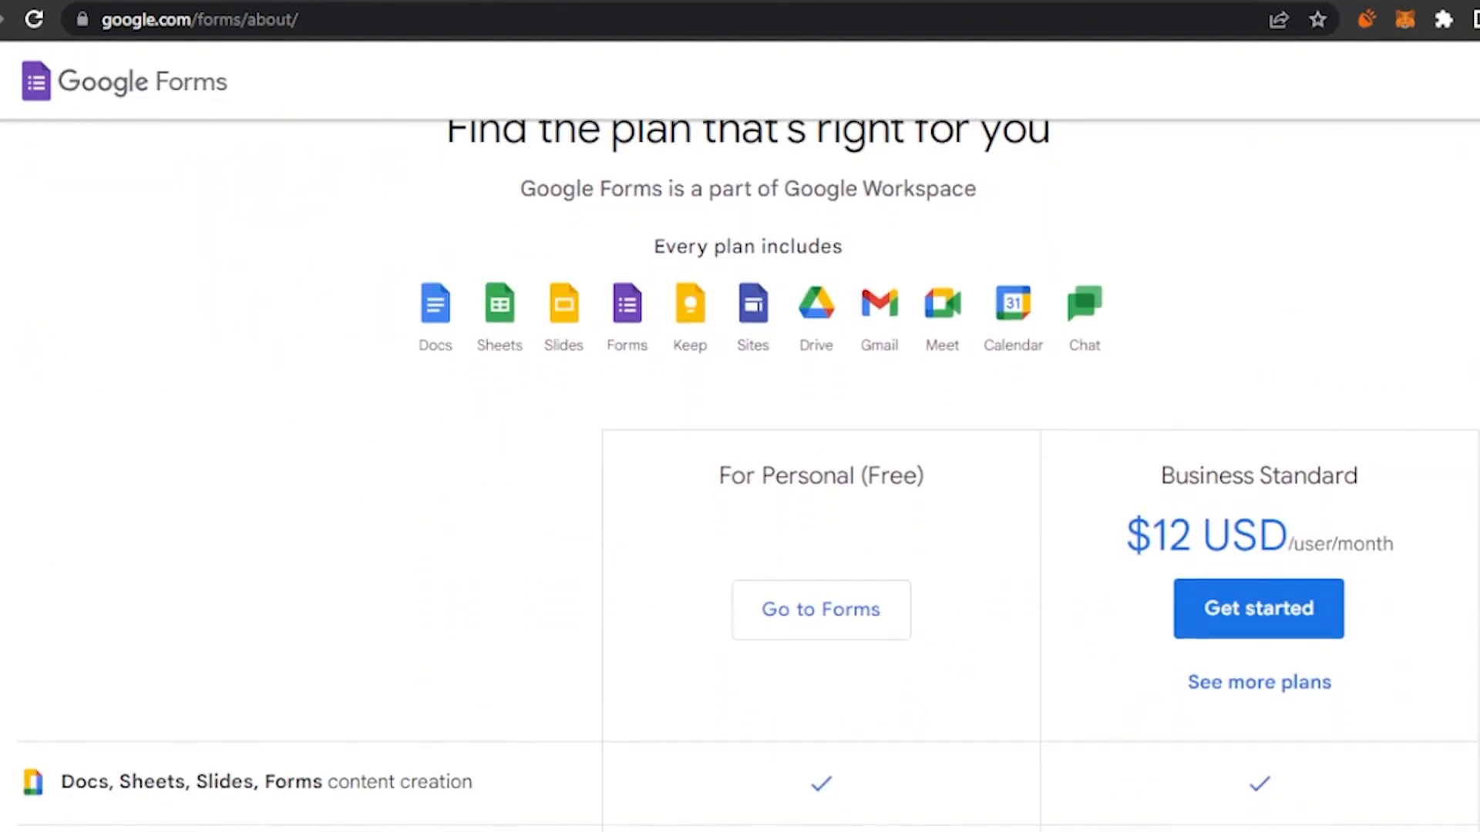
scroll(740, 463, "down", 3)
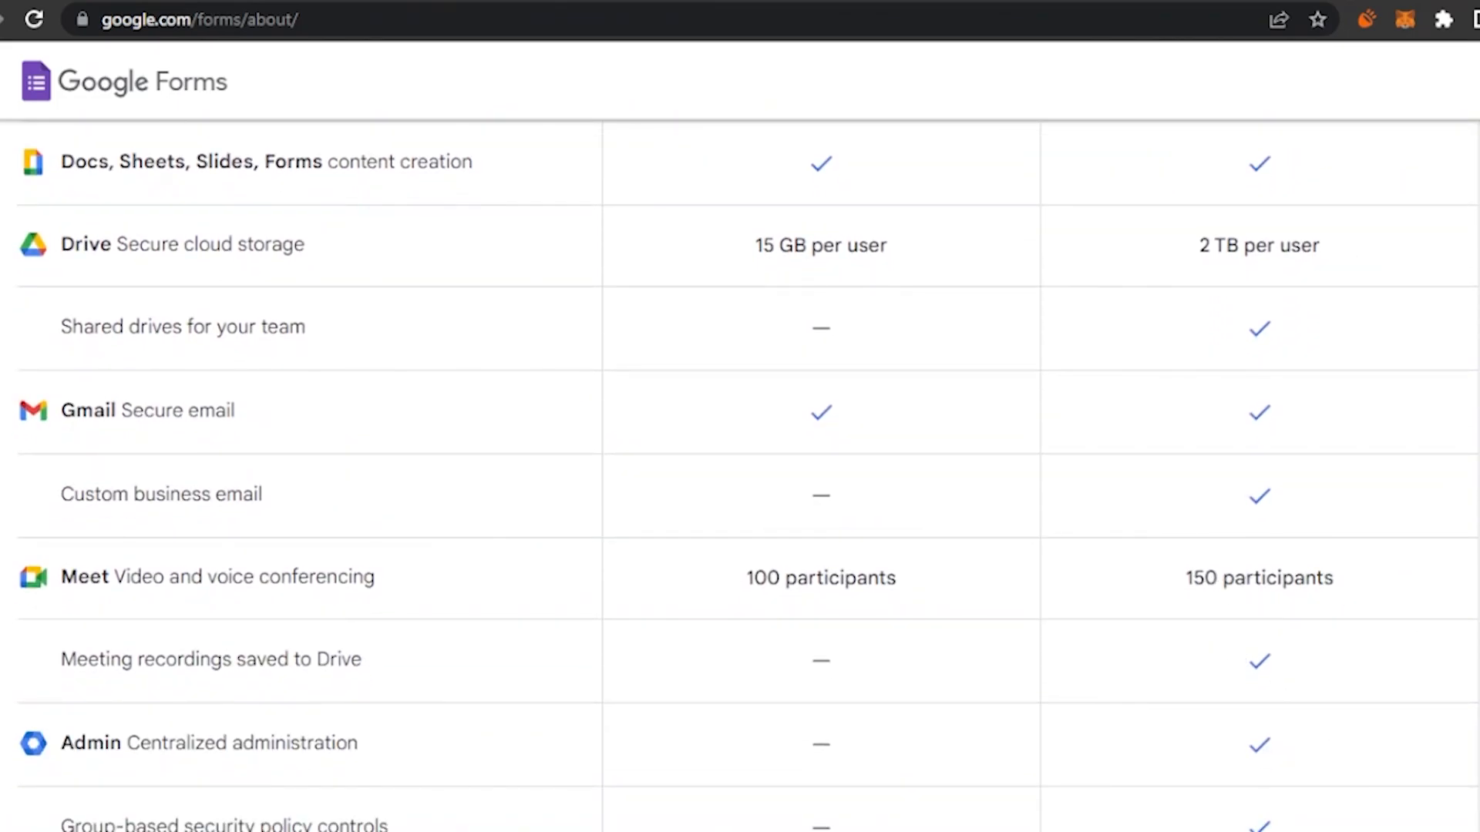
scroll(740, 463, "down", 15)
Step: Return to the overview page's introduction and go to the Forms home page
scroll(740, 463, "up", 15)
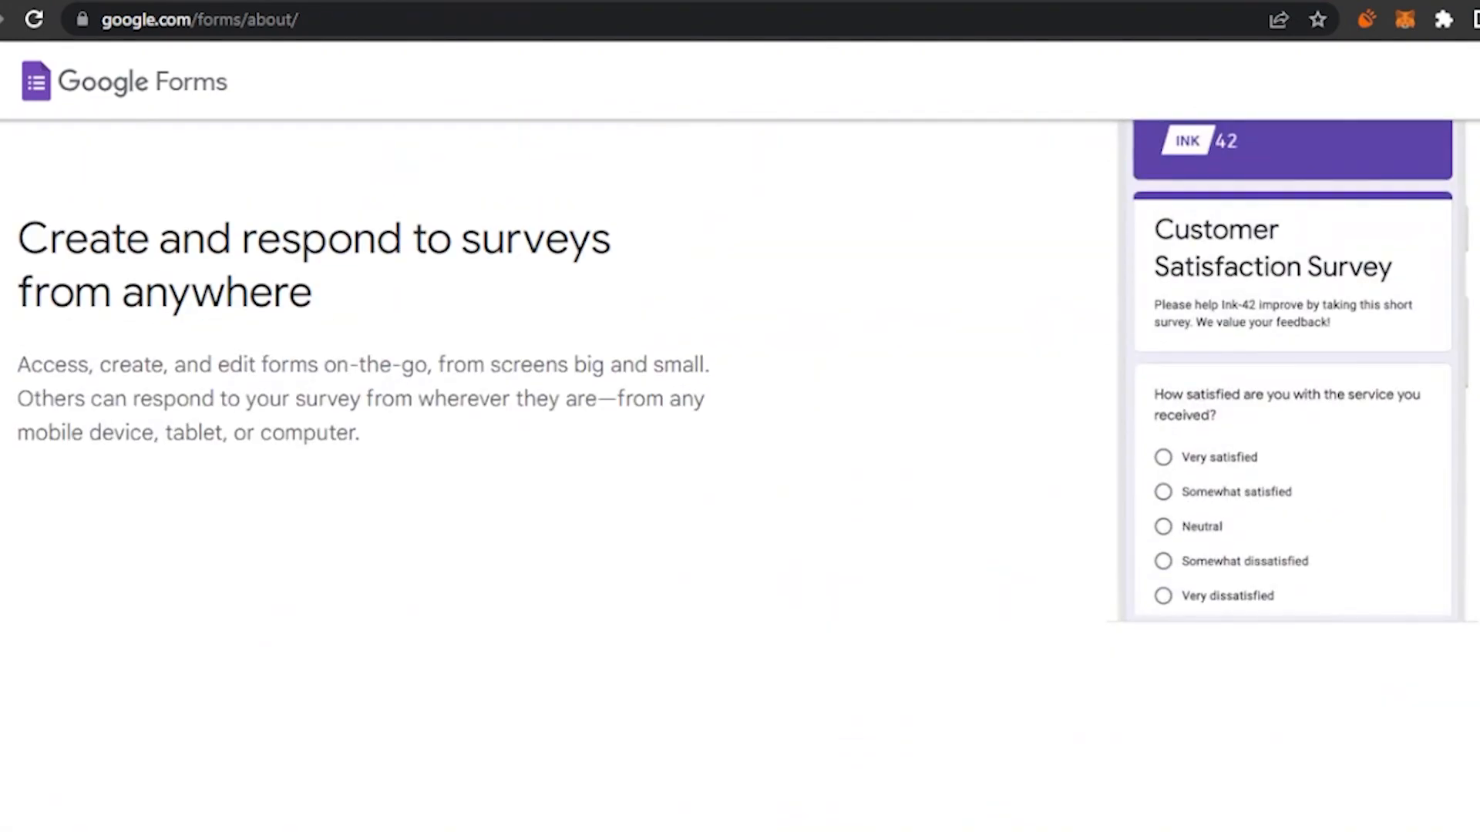
scroll(740, 463, "up", 2)
scroll(740, 462, "down", 8)
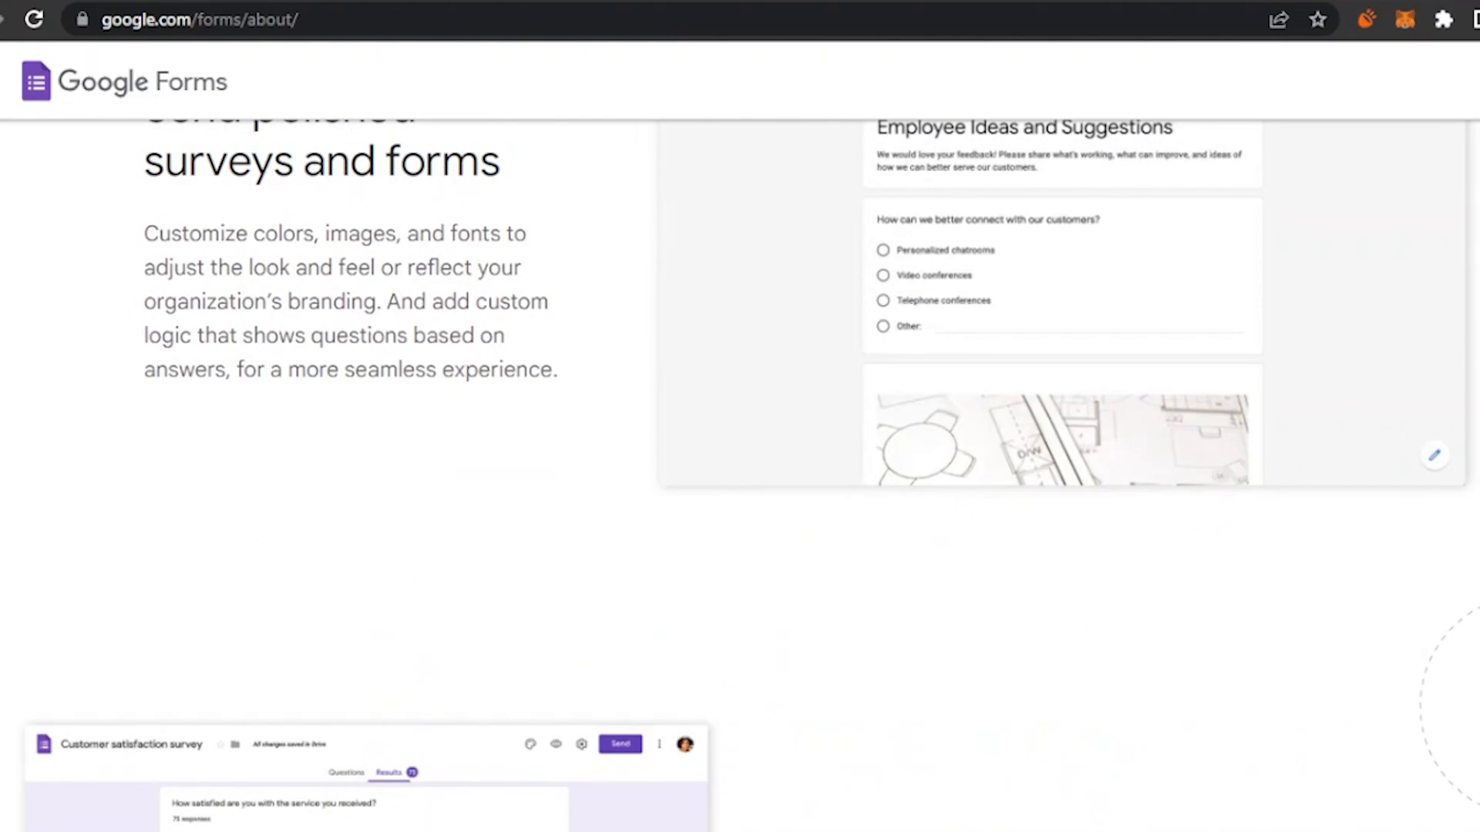
scroll(740, 462, "up", 10)
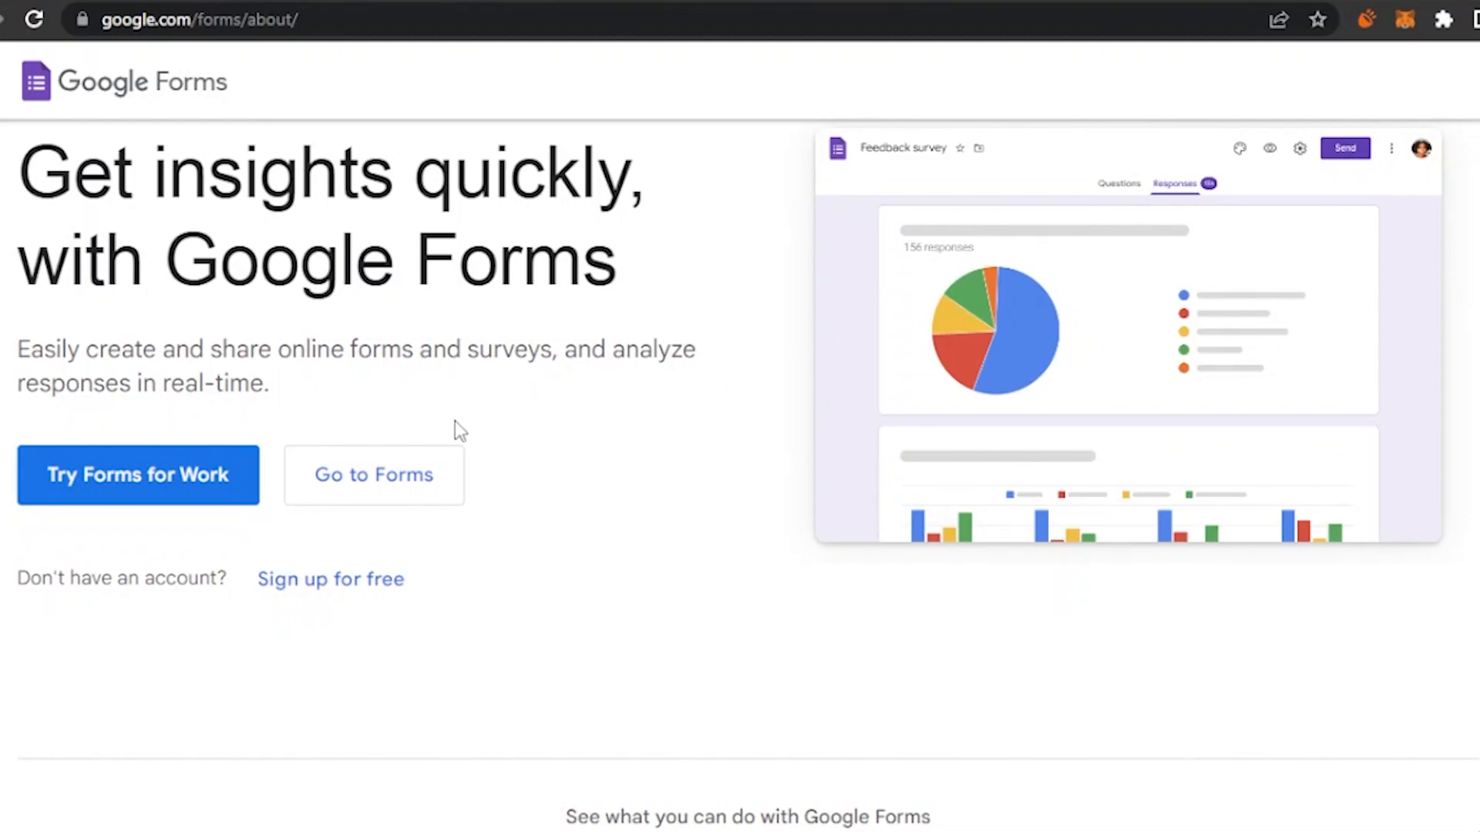
left_click(384, 469)
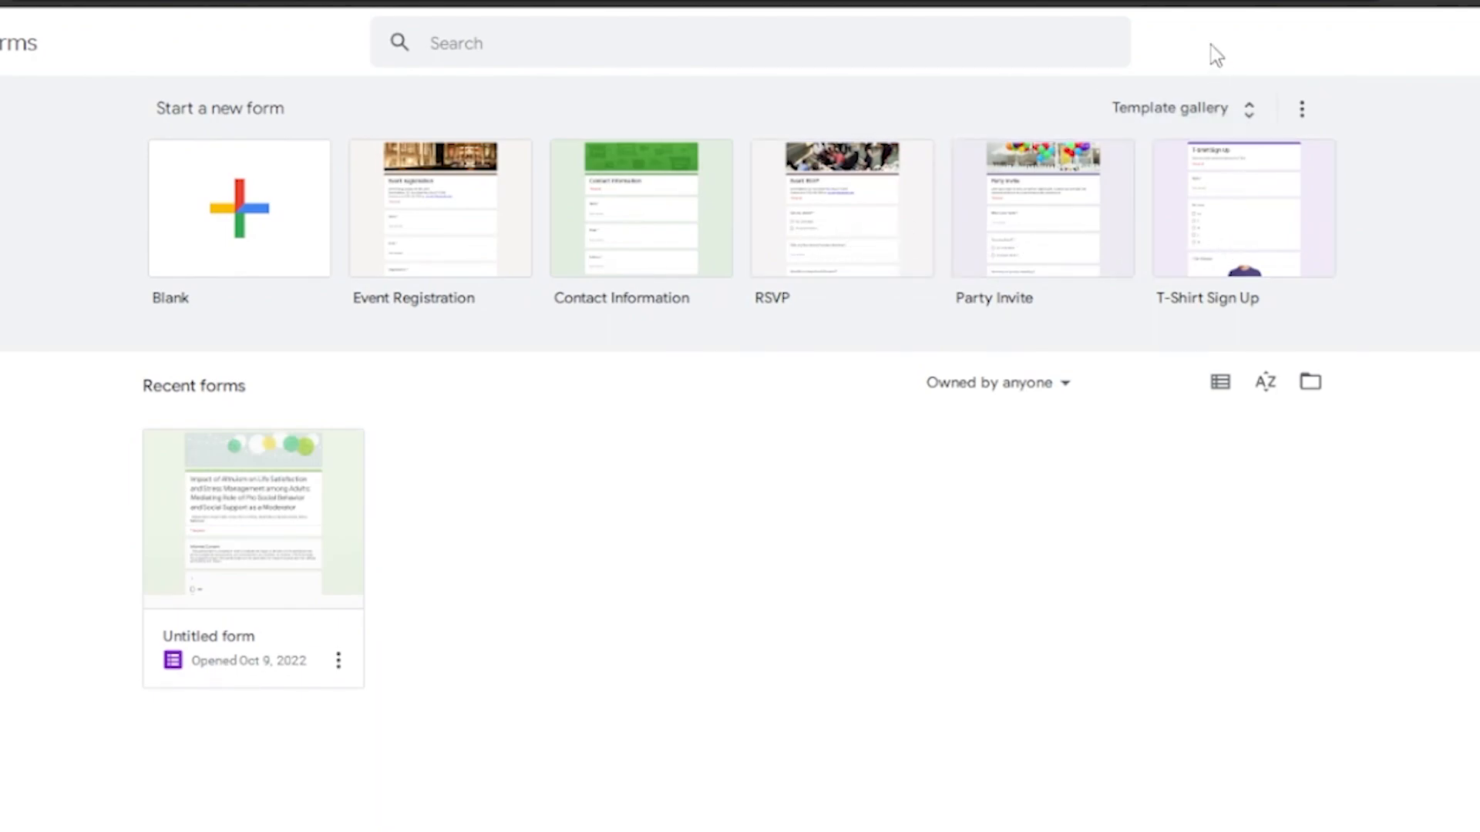
Step: Browse the full template gallery and create a form from the Job Application template in the Work category
left_click(1230, 113)
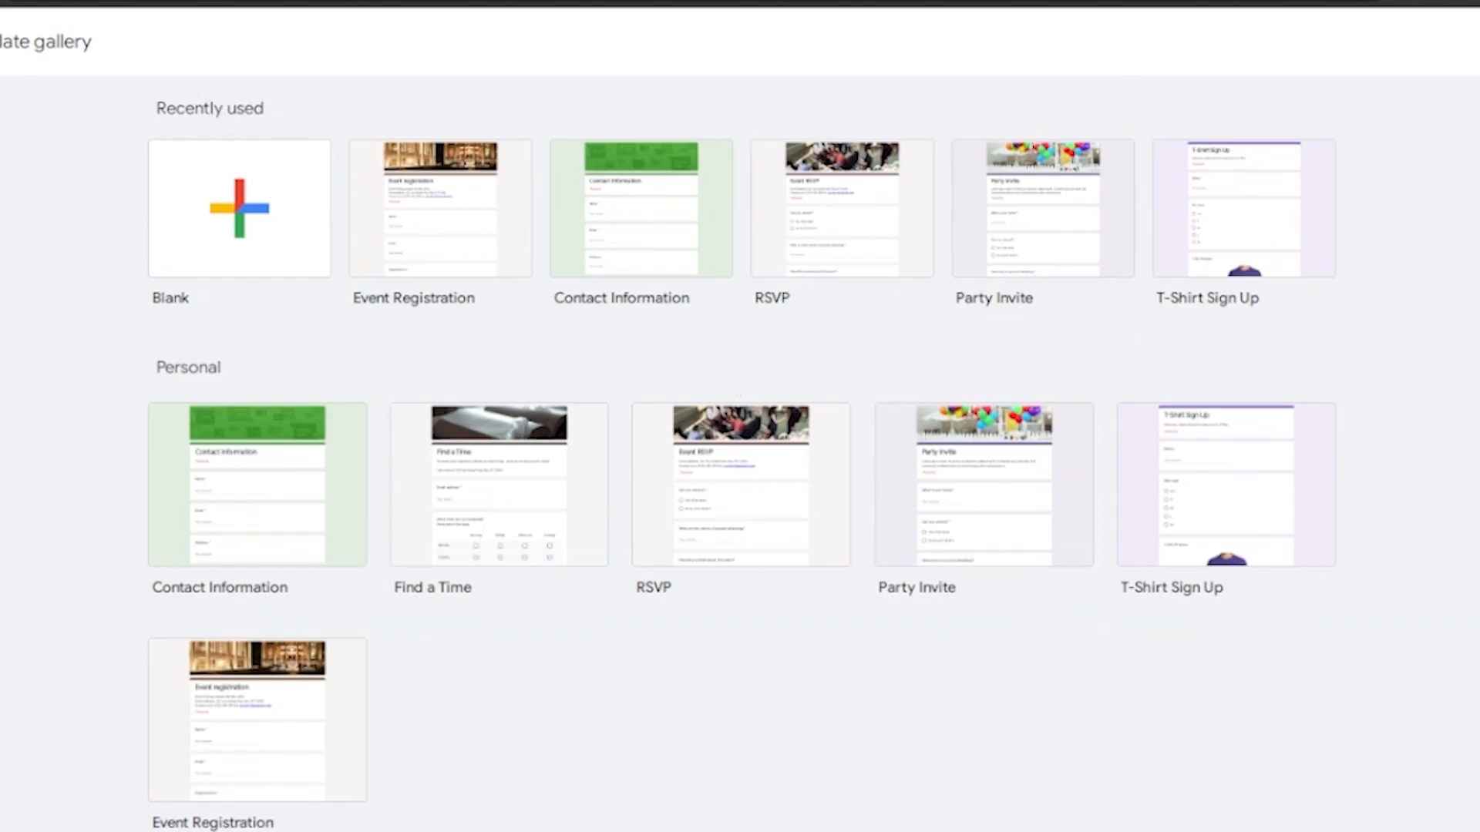
scroll(1005, 552, "down", 10)
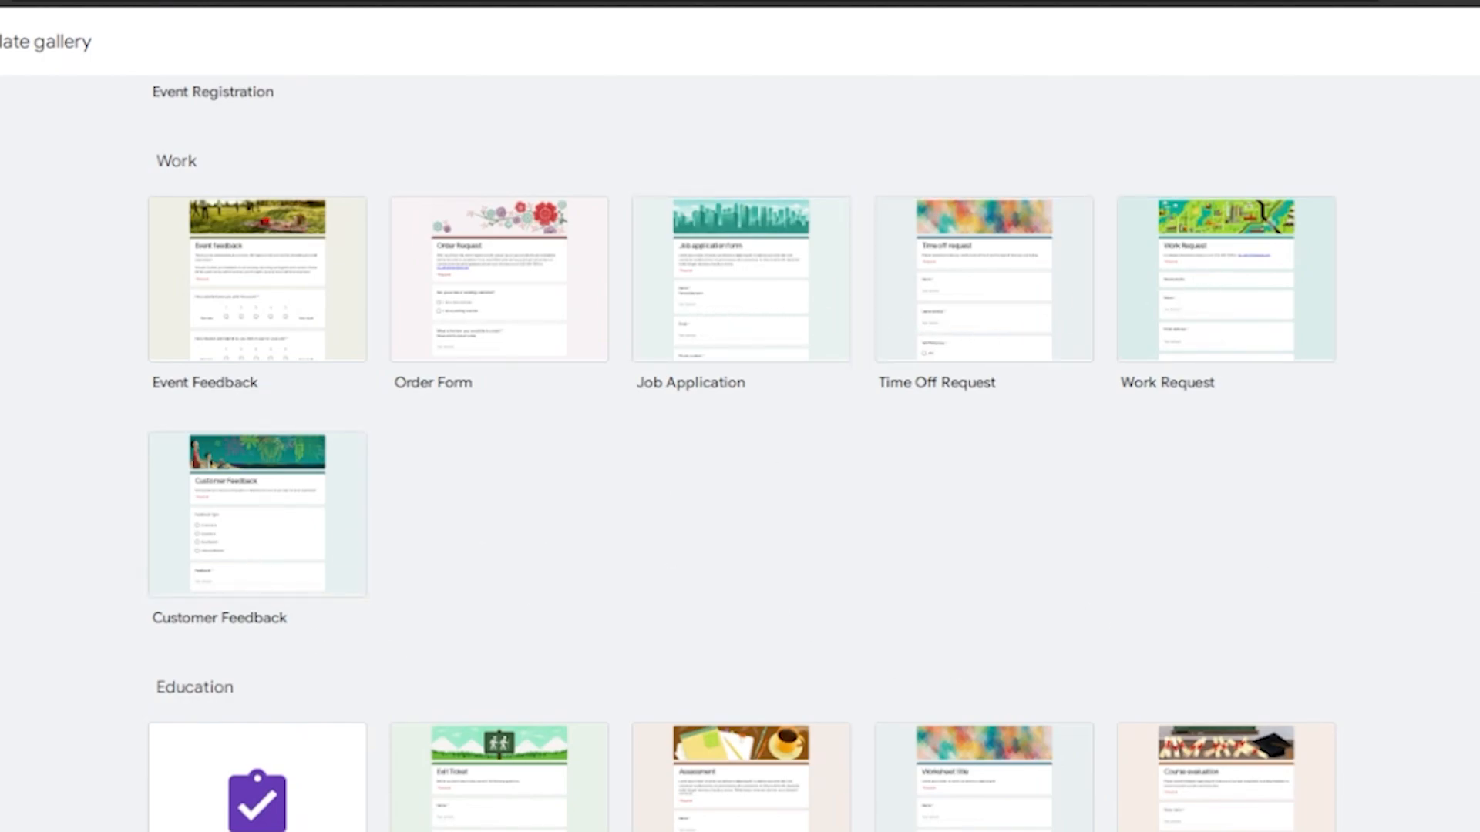
scroll(740, 455, "down", 1)
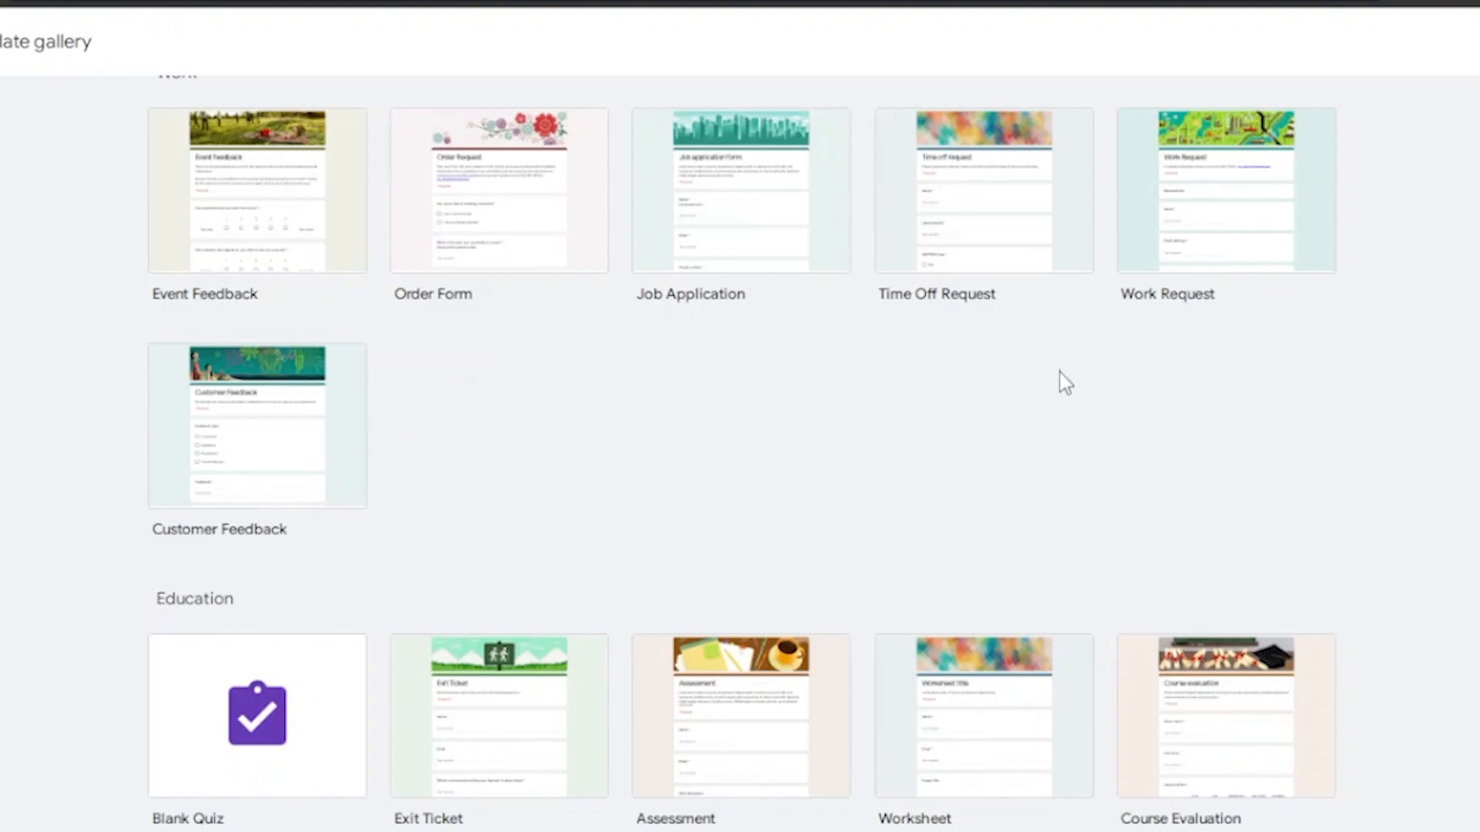
left_click(740, 208)
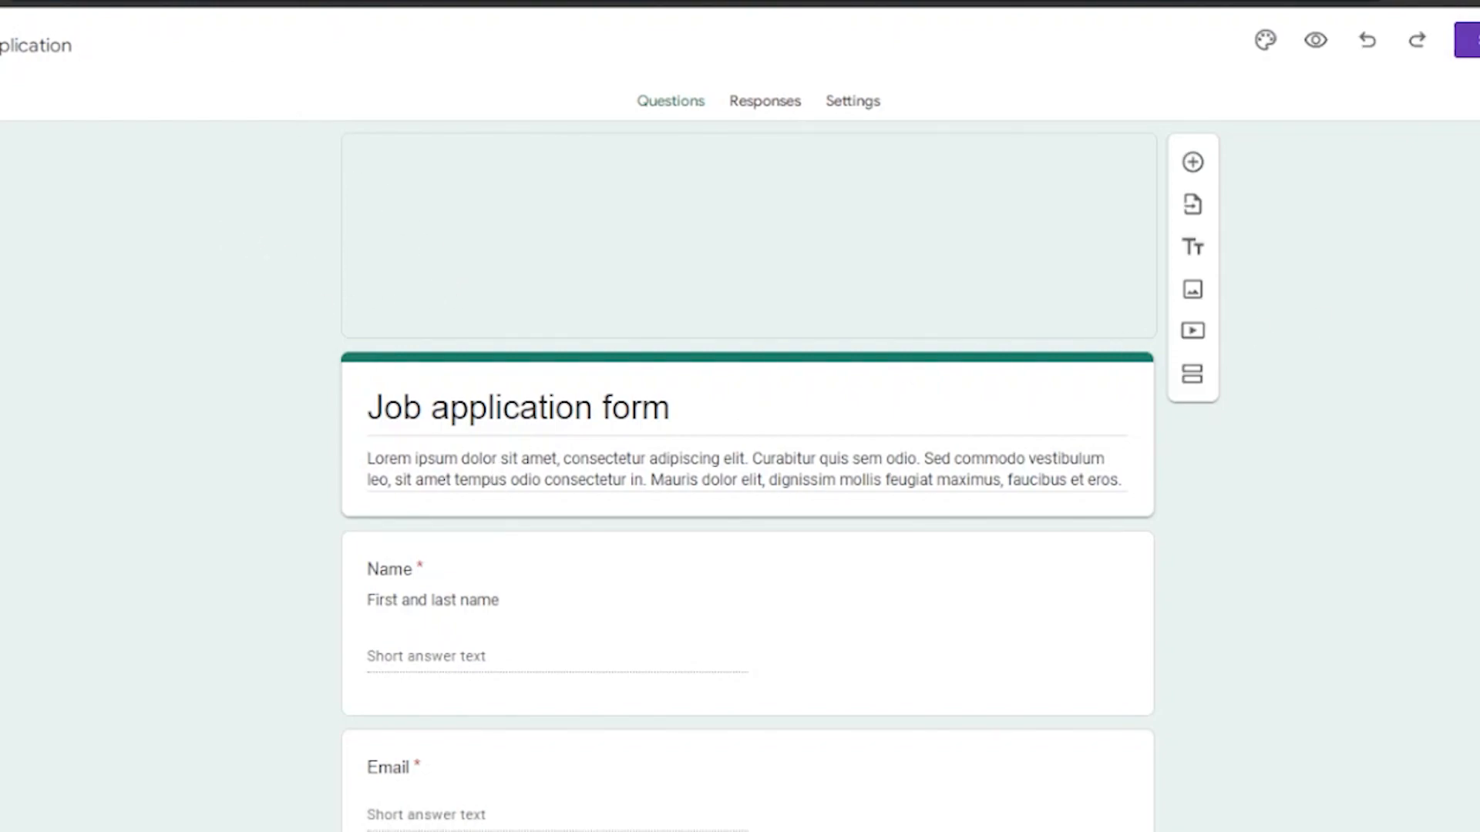
Step: Look over the template's questions and shorten the form's title to "Job application"
scroll(748, 478, "down", 7)
scroll(748, 478, "up", 7)
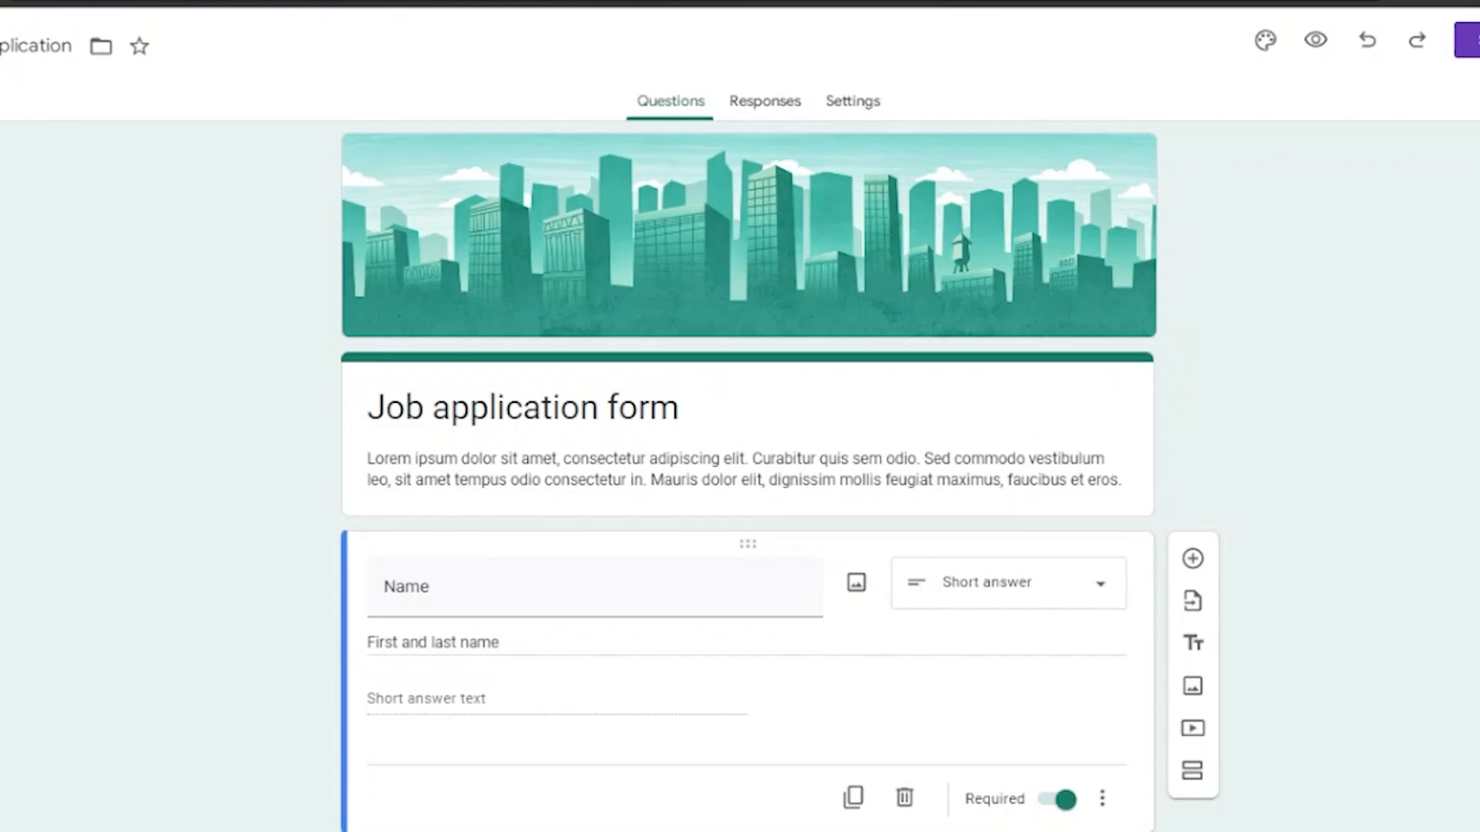
scroll(747, 478, "down", 3)
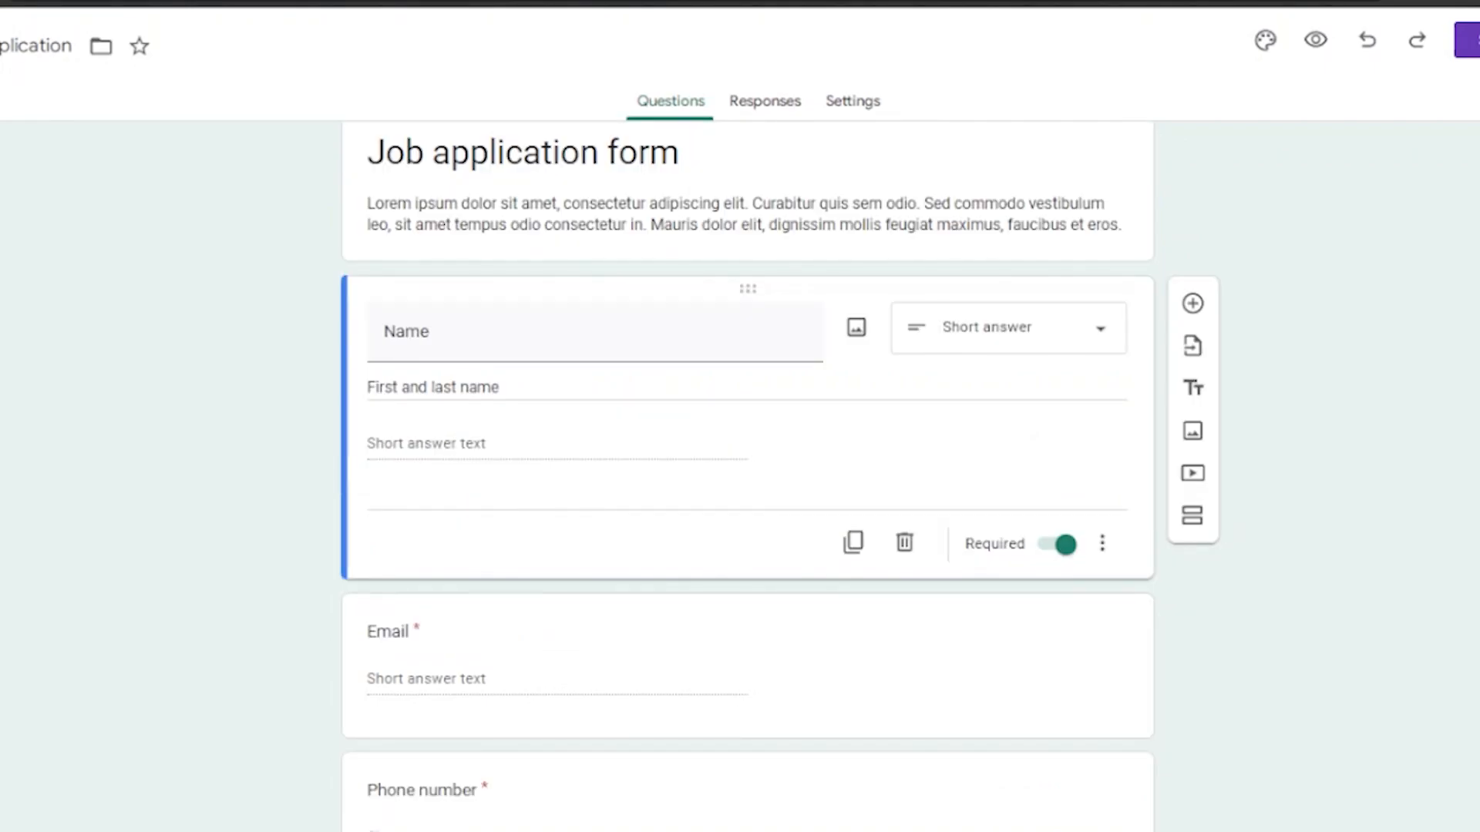
scroll(683, 224, "up", 3)
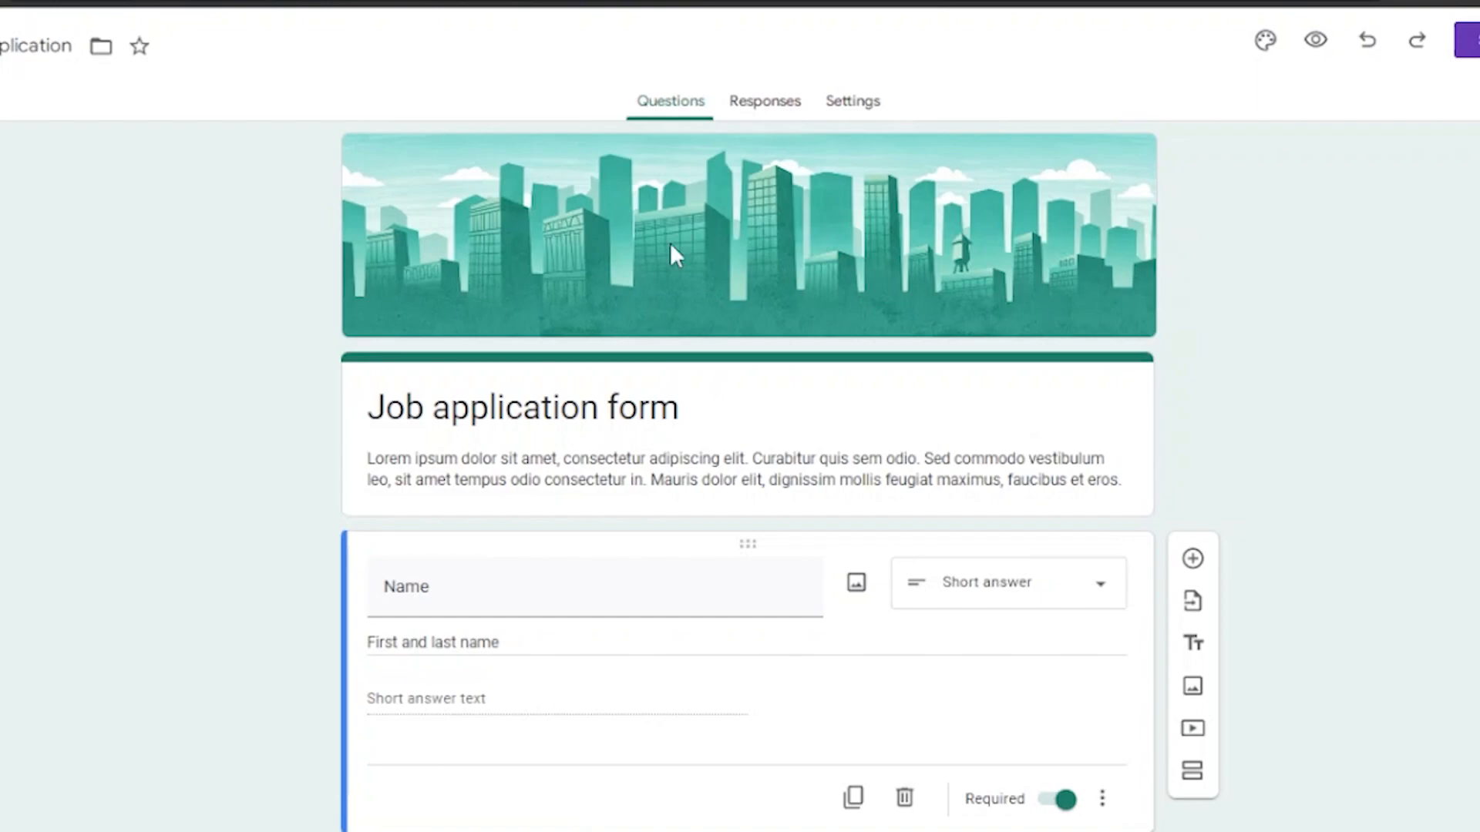
left_click(761, 208)
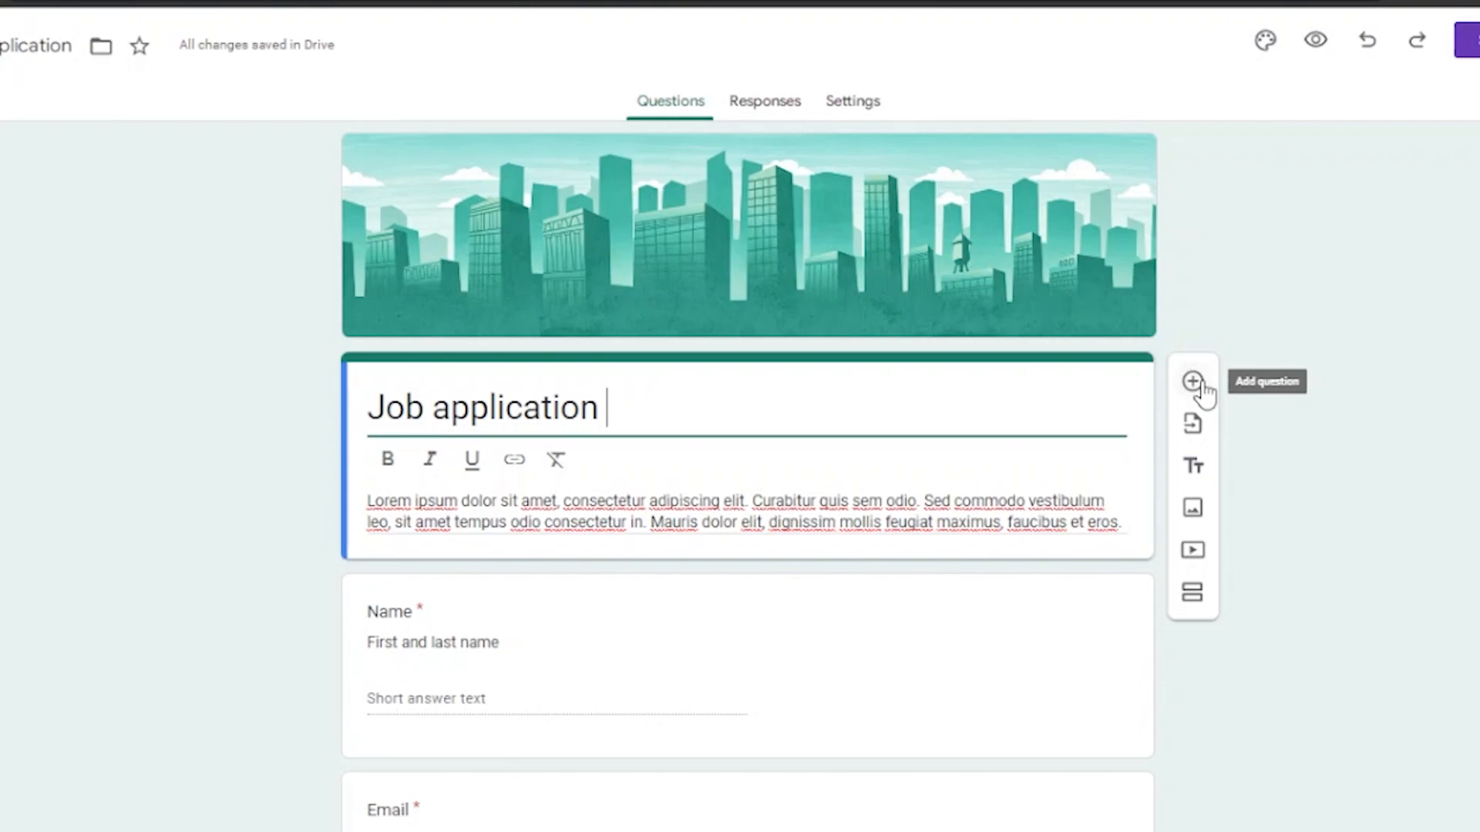
Step: Inspect the form's placeholder description, then the Name question's available answer types and its description
triple_click(923, 509)
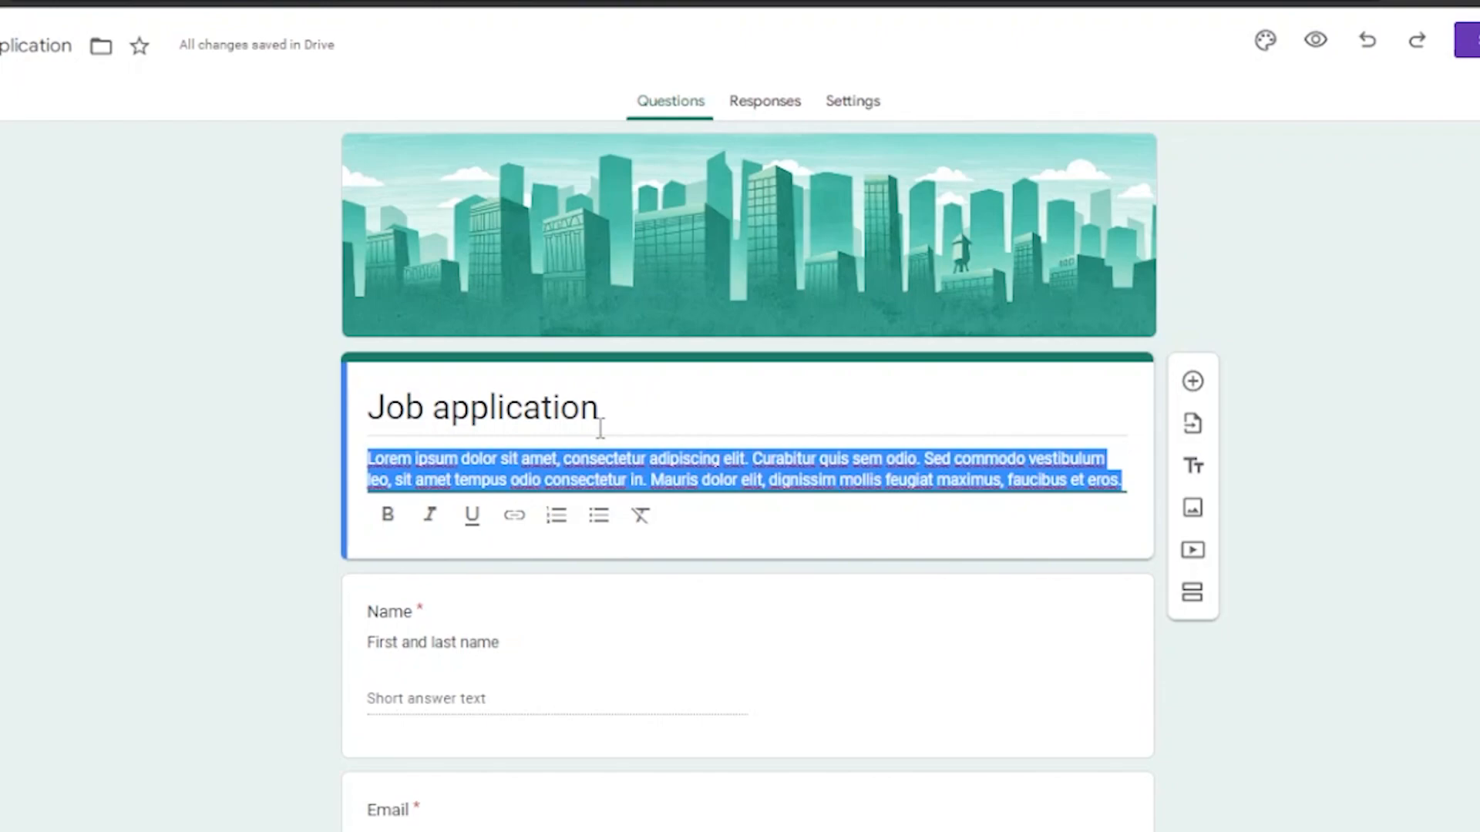
left_click(862, 479)
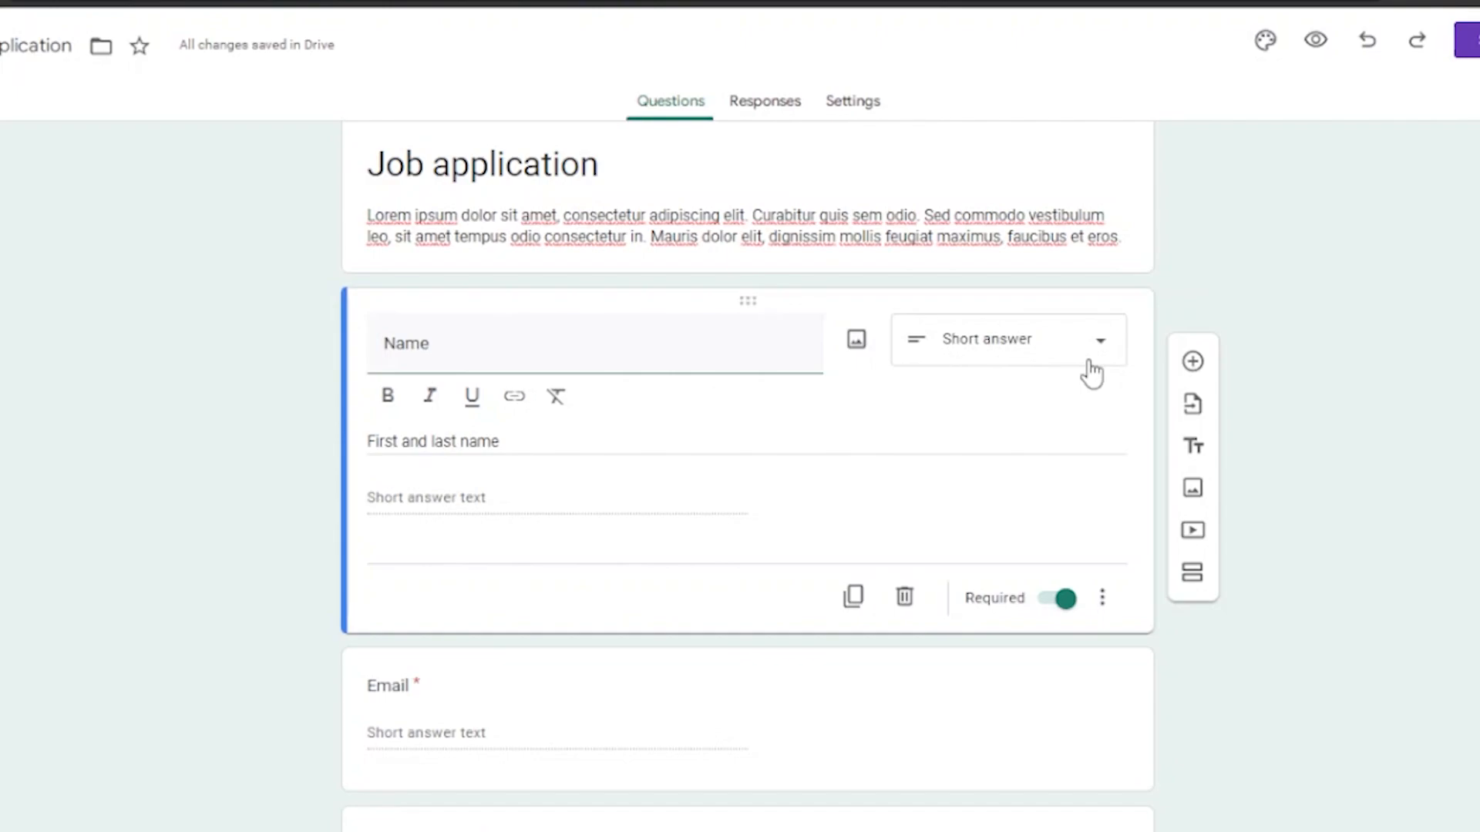
left_click(1092, 373)
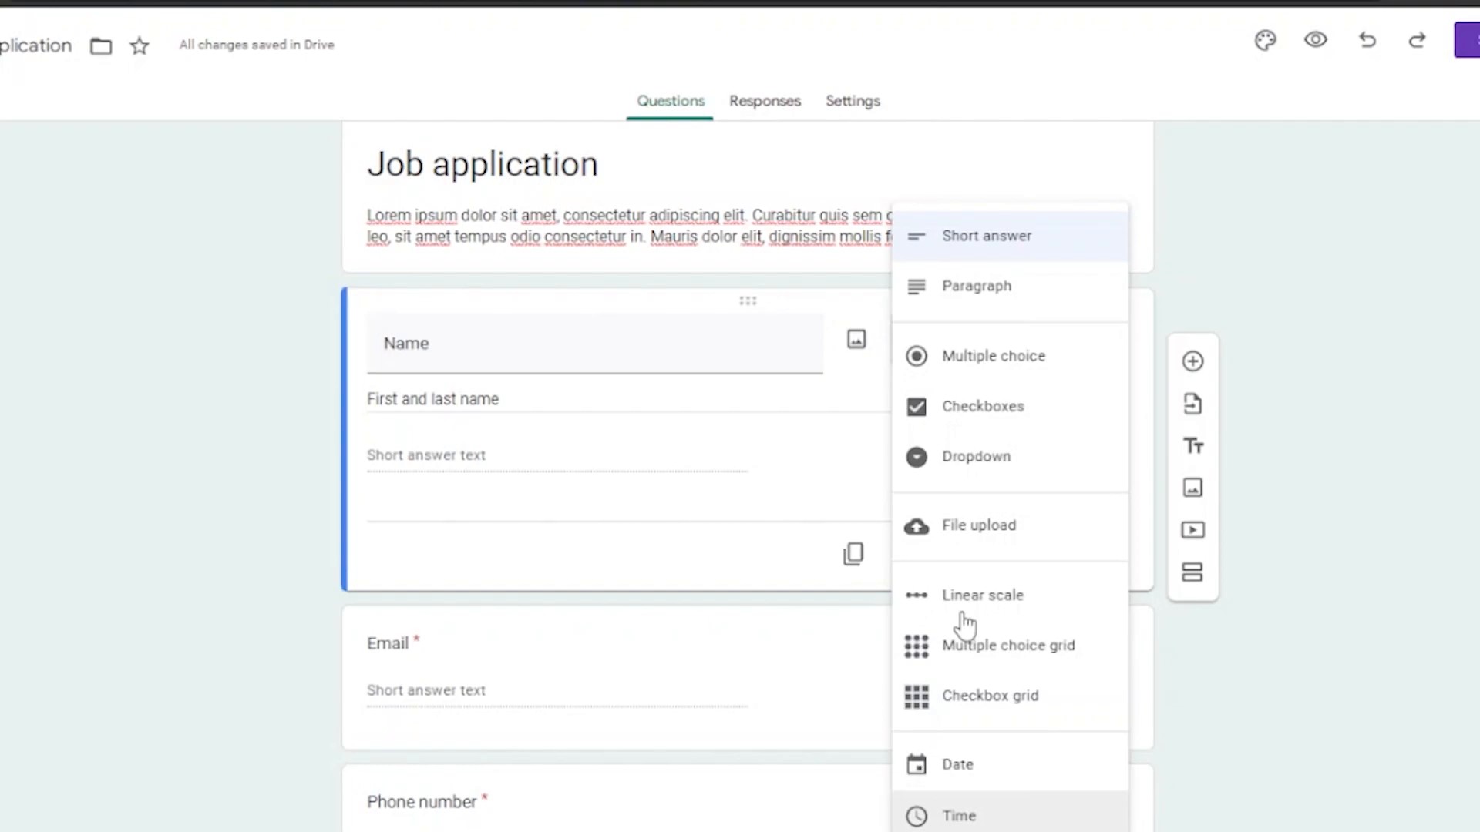
left_click(473, 467)
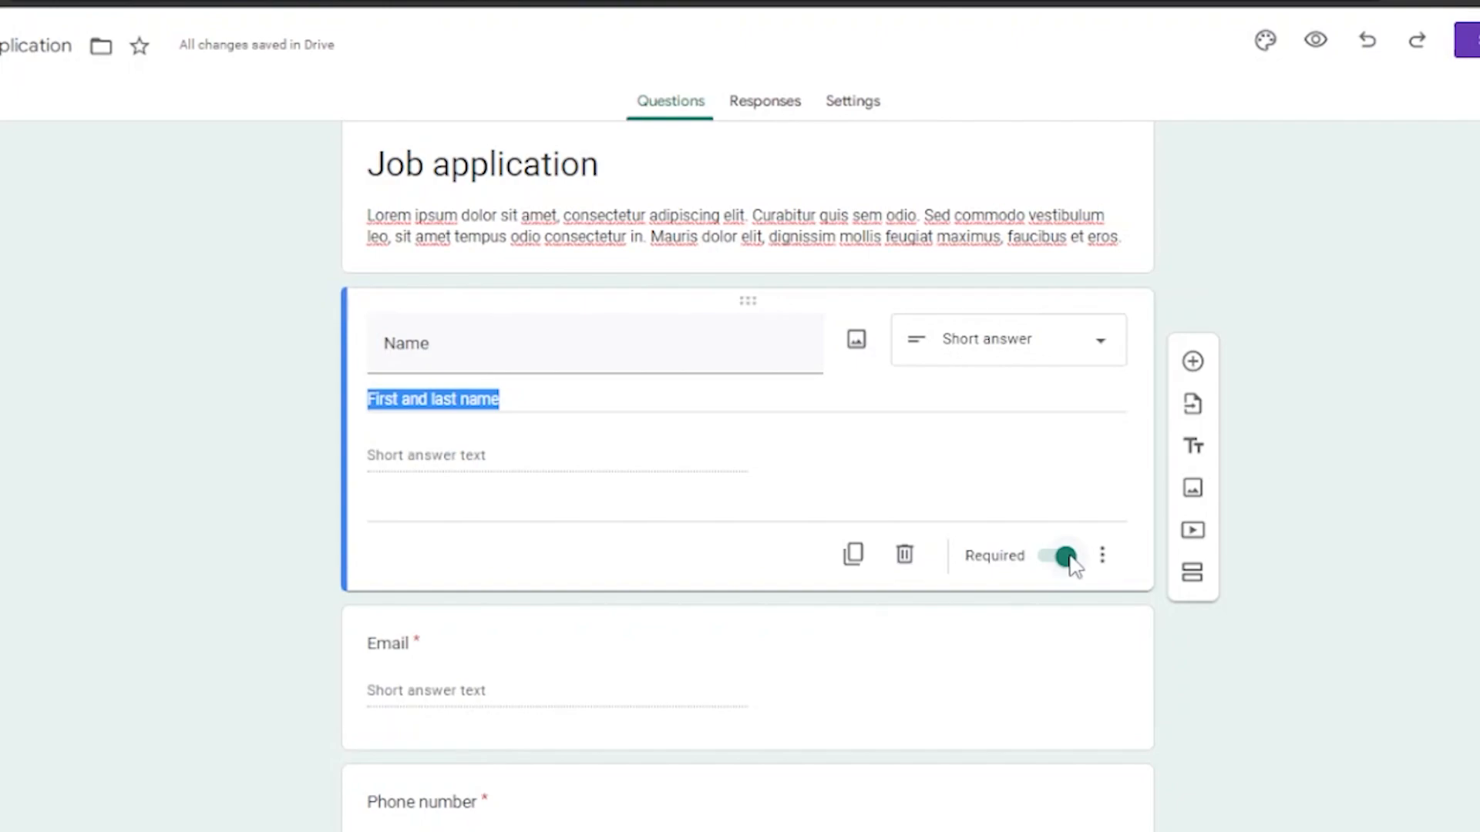
Step: Set the "Which position(s) are you interested in?" question to Checkboxes and add an "Other" option
scroll(1097, 538, "down", 1)
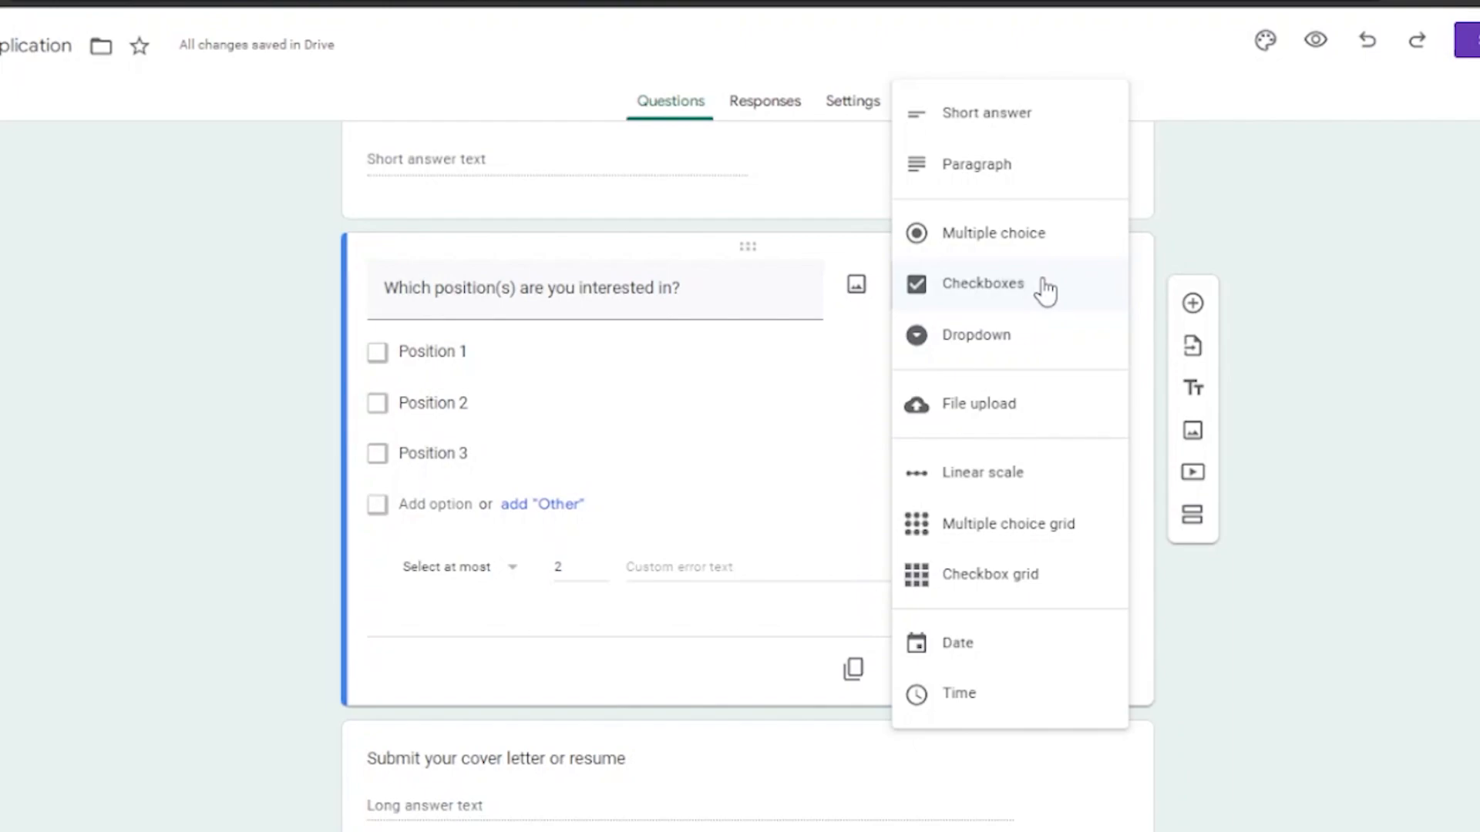
left_click(1046, 291)
left_click(542, 504)
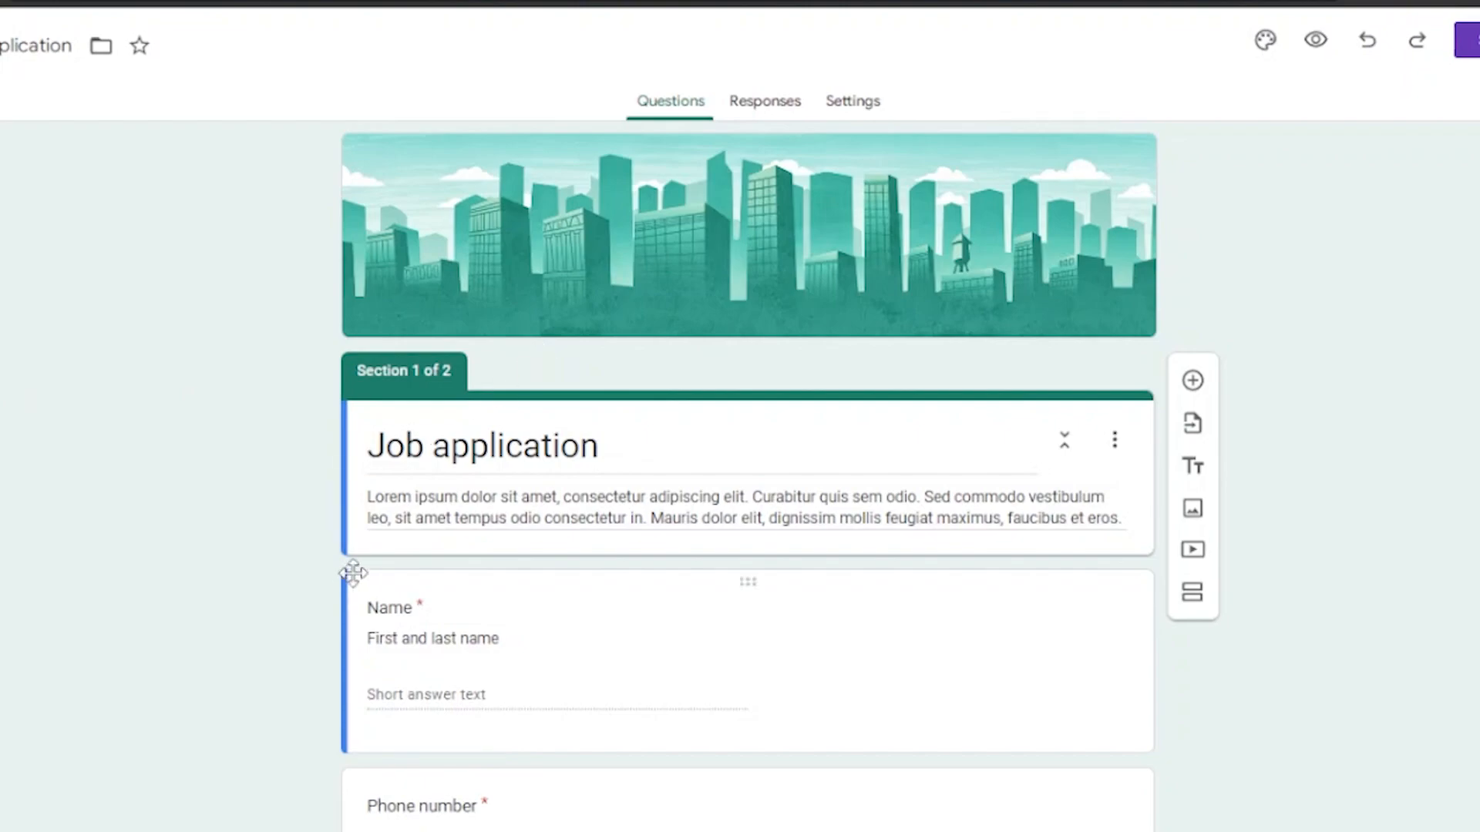
Step: Highlight the title and the description text of the form's first section to examine them
left_click_drag(634, 456, 333, 453)
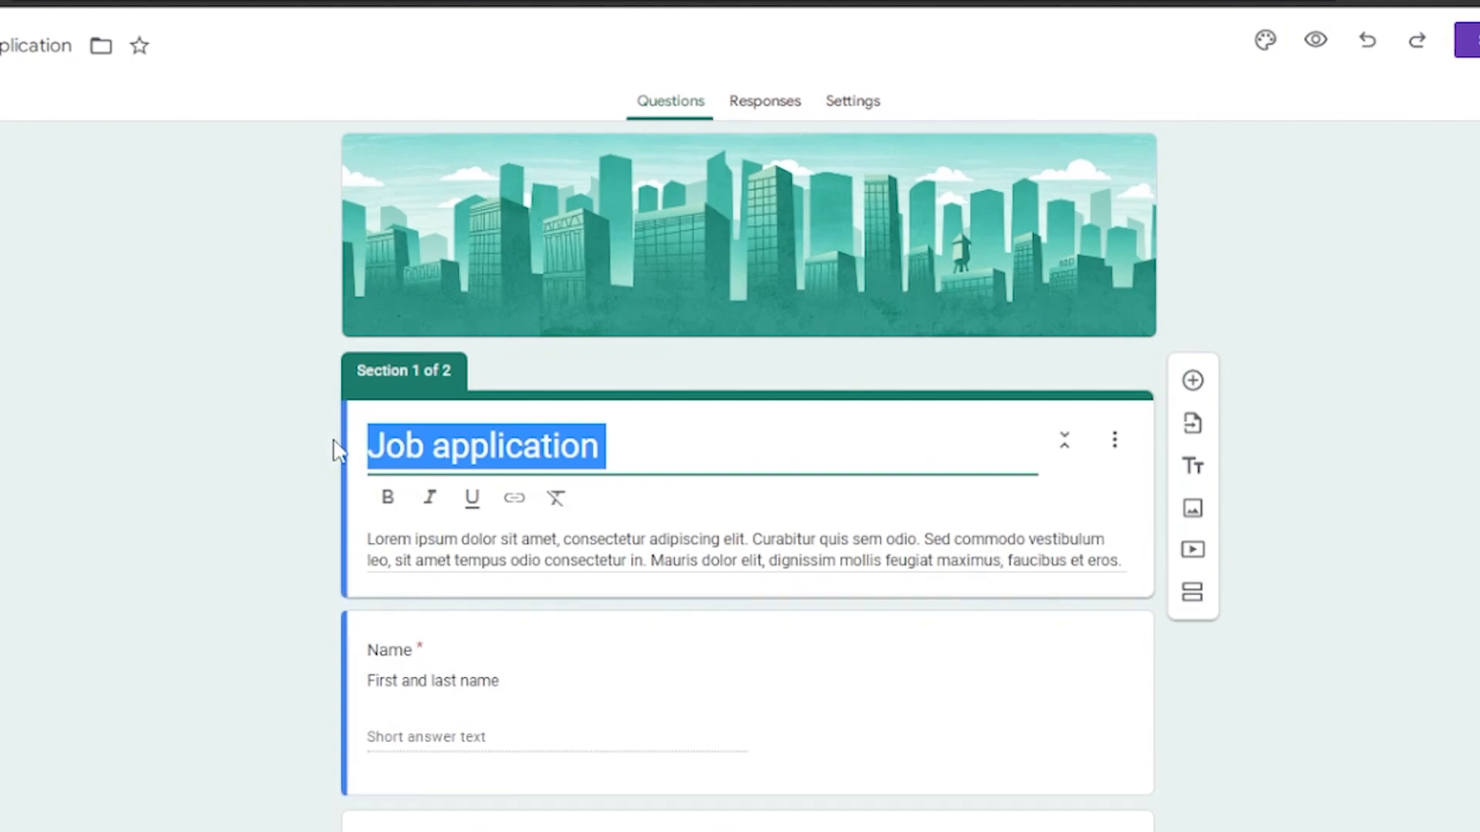
left_click(664, 433)
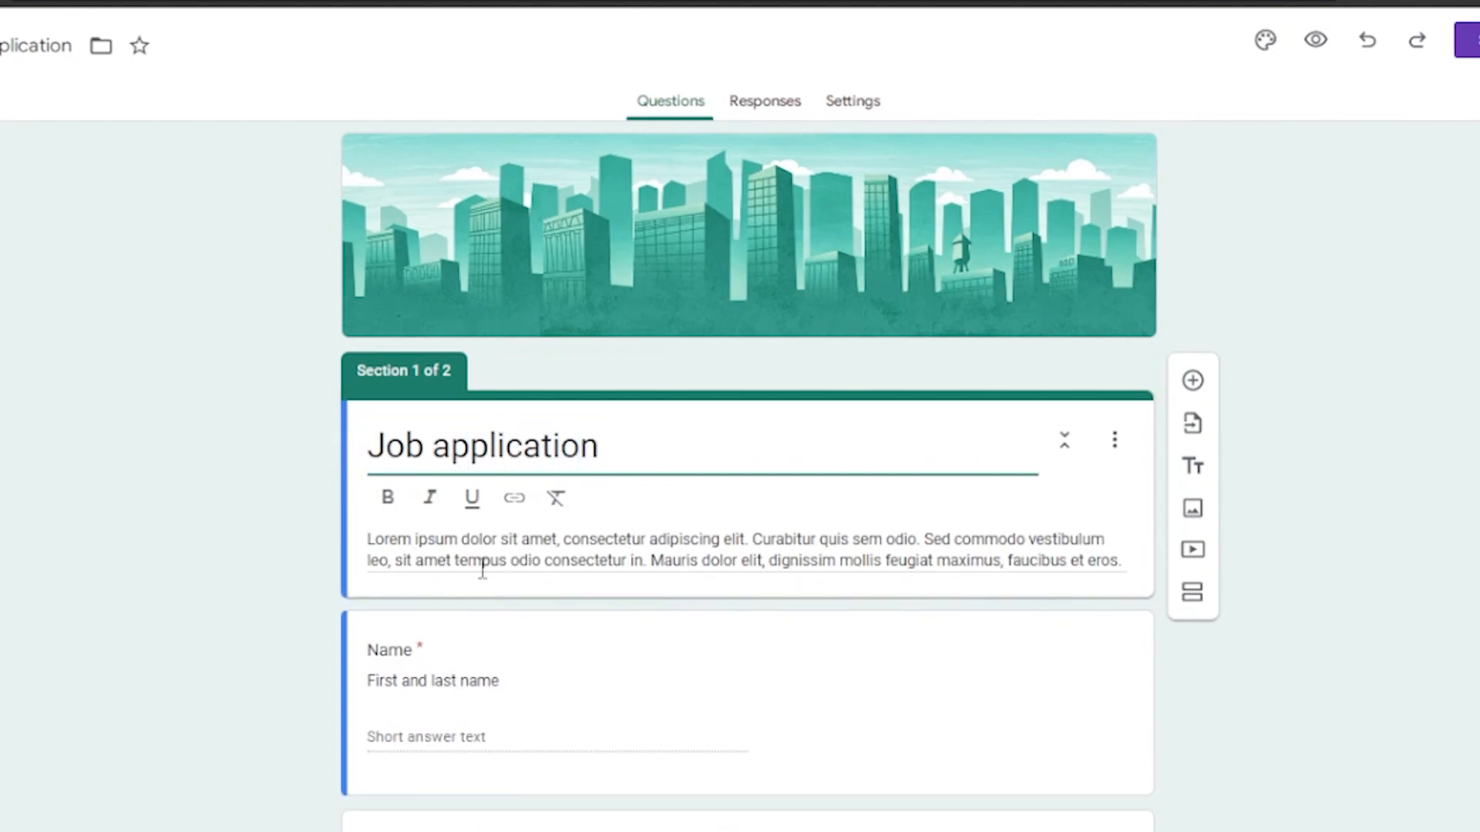
triple_click(380, 546)
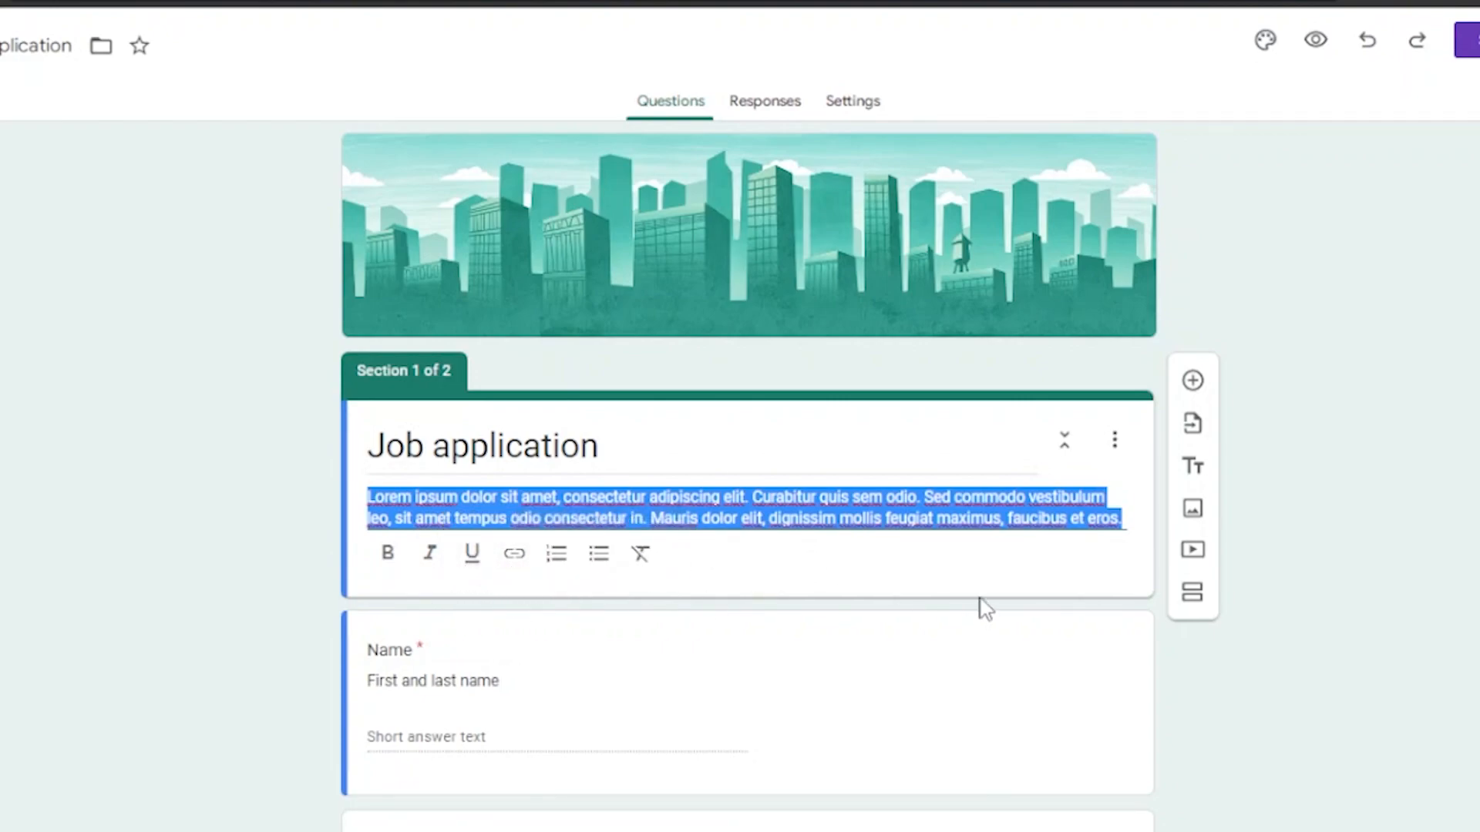
scroll(938, 505, "down", 3)
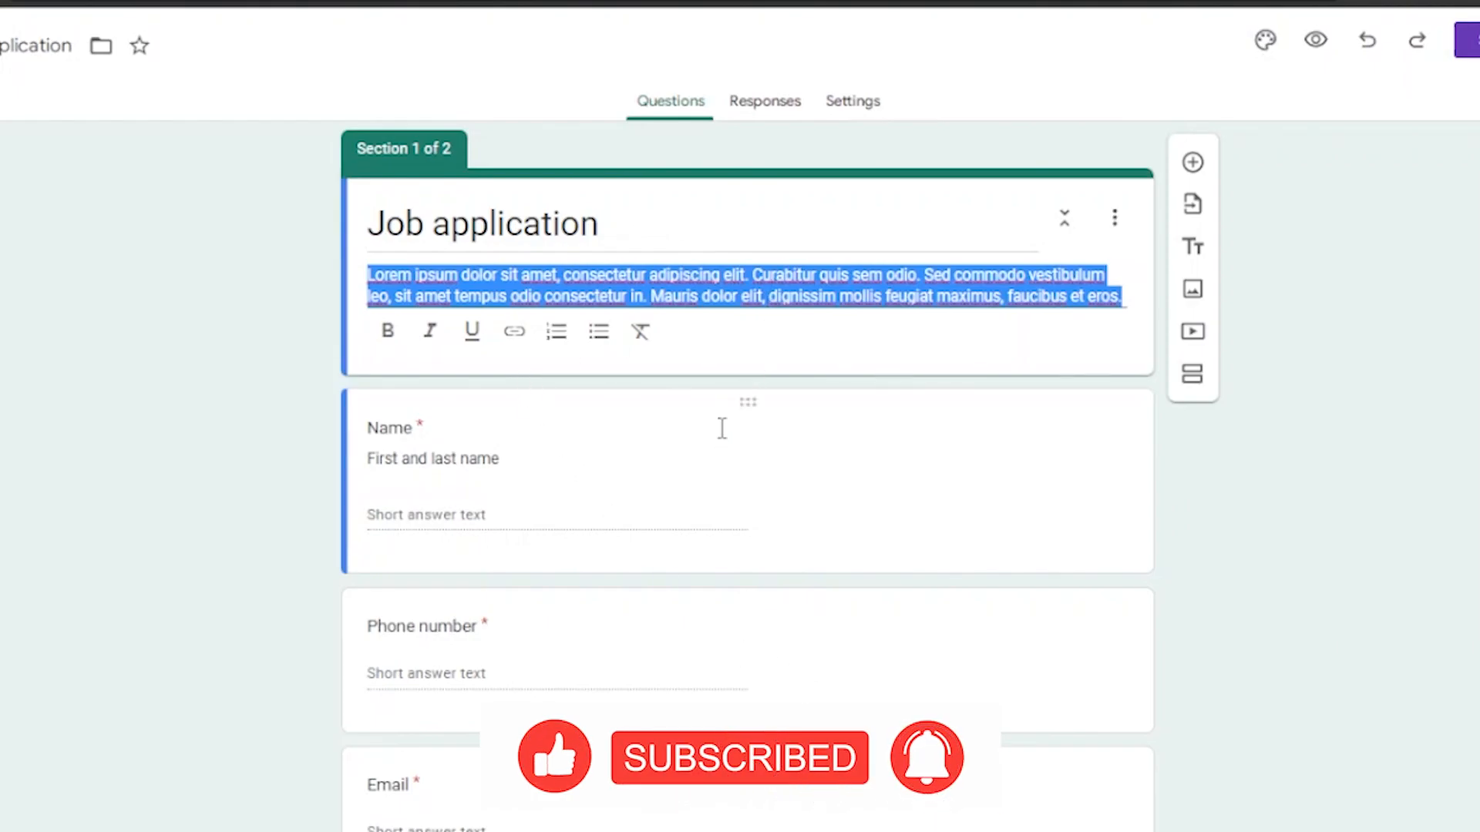
Step: Open the Name question for editing and view its list of answer types, keeping Short answer
left_click(720, 427)
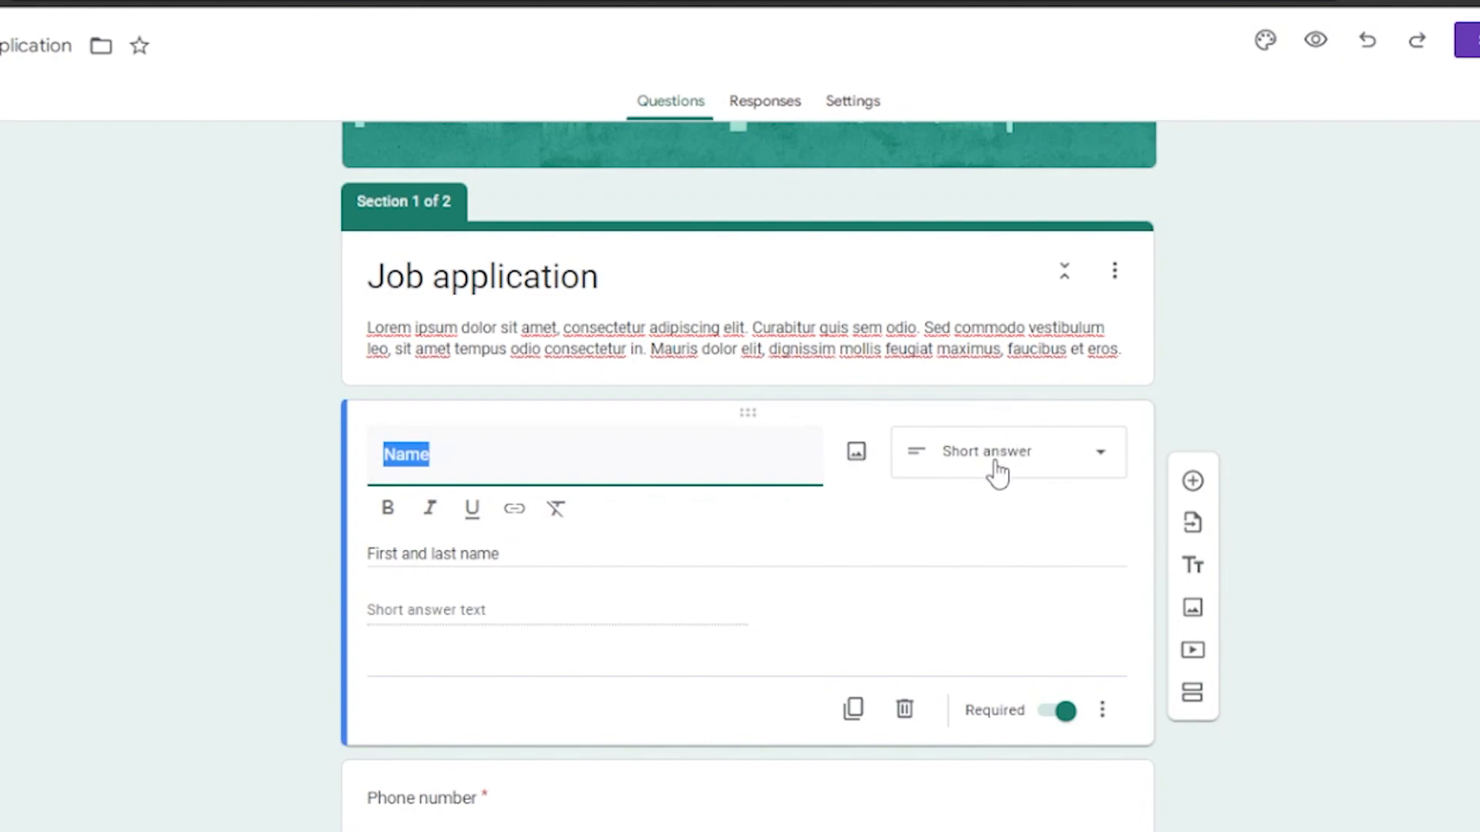
left_click(1074, 473)
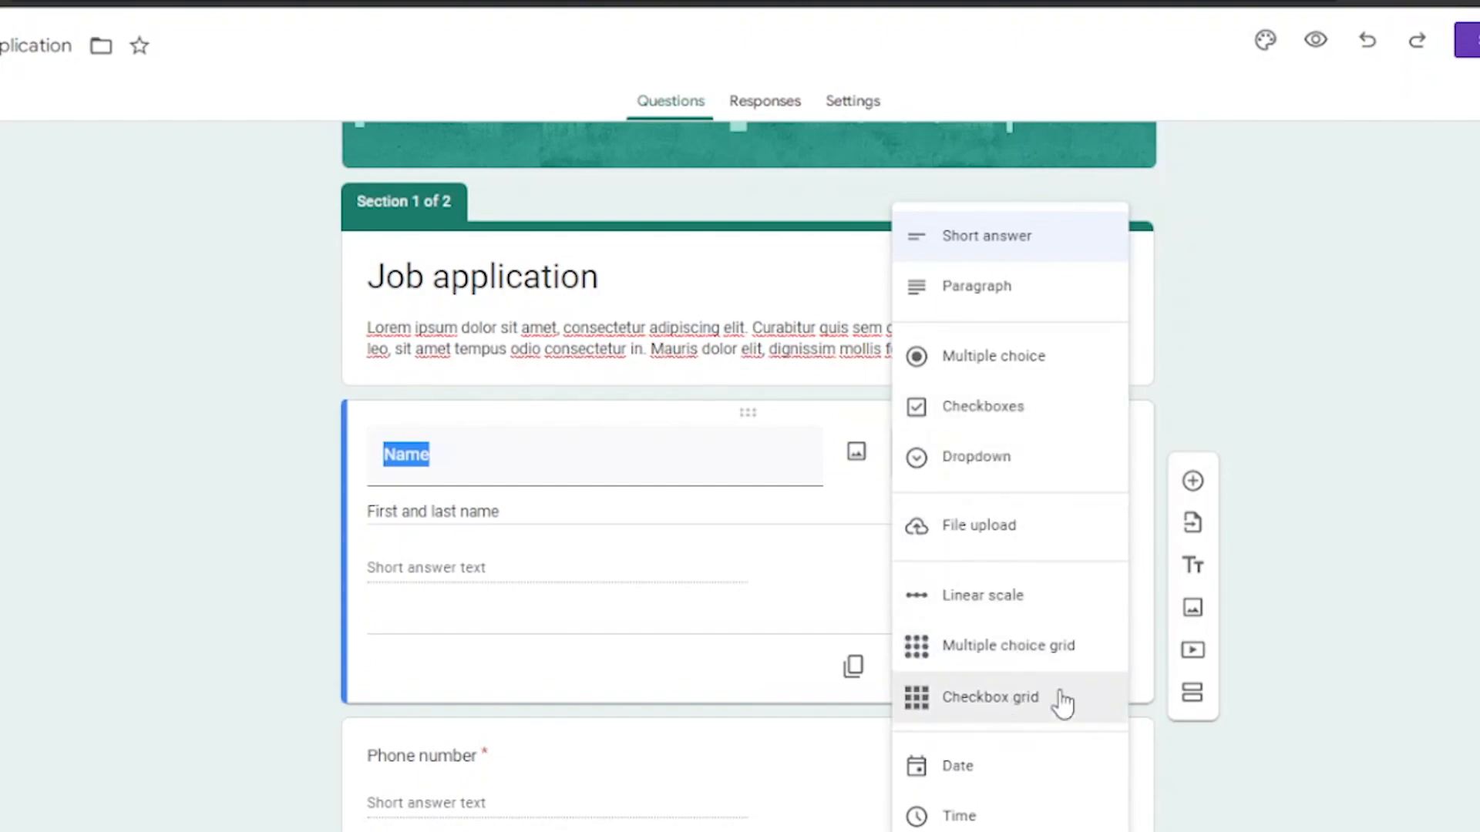
scroll(1068, 731, "down", 1)
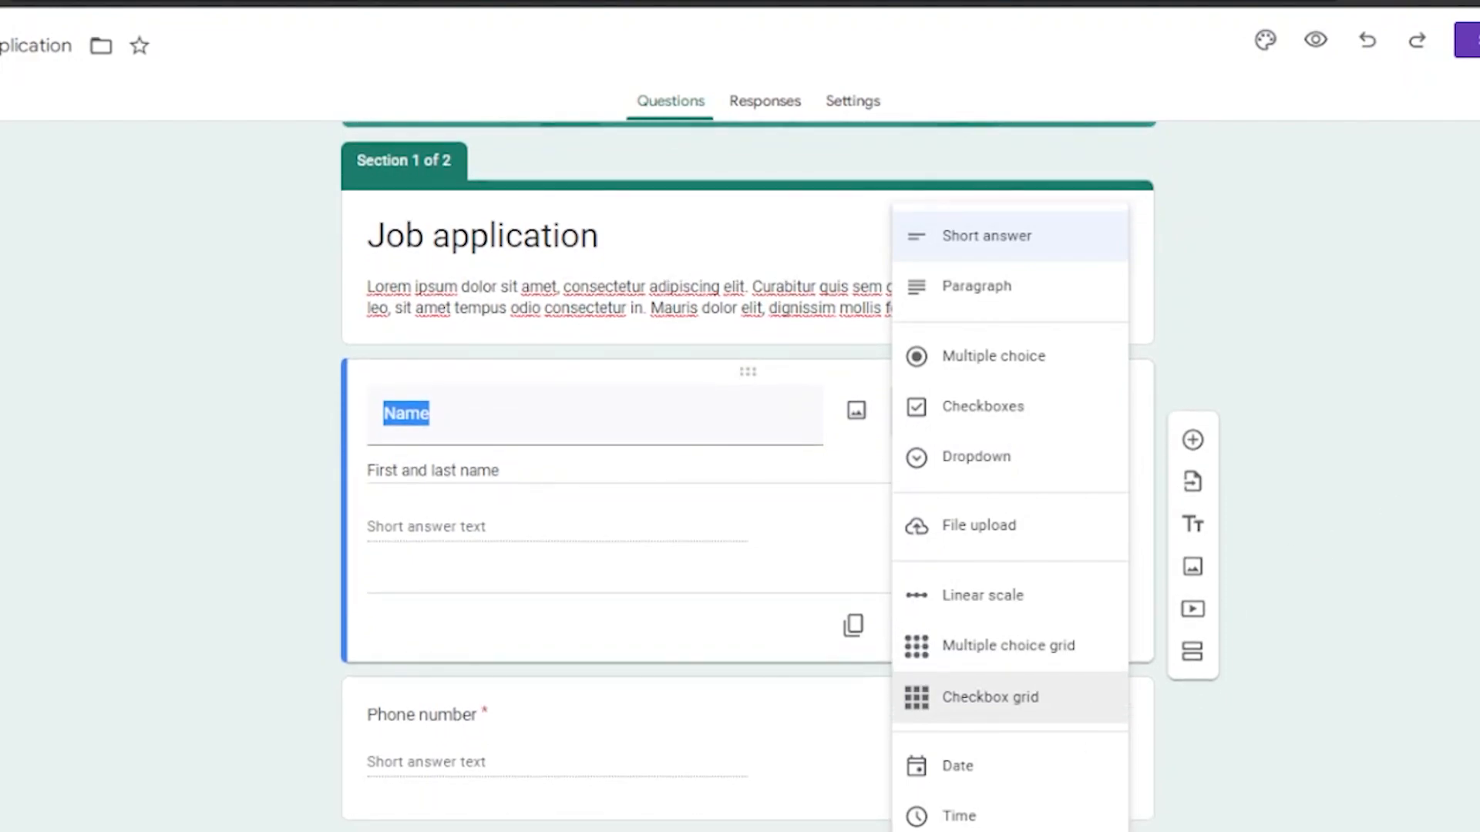
left_click(1301, 457)
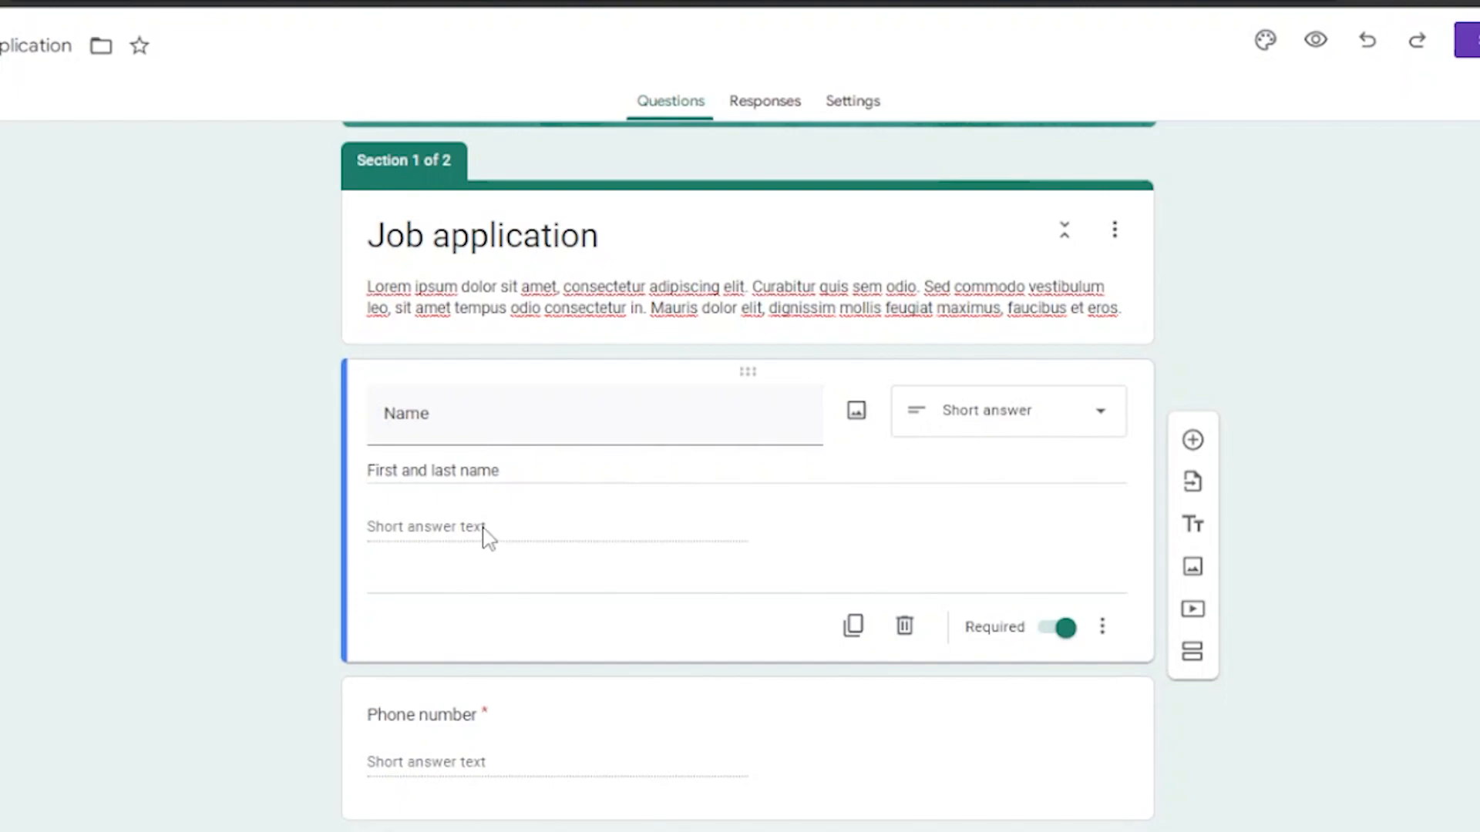
Step: Move the Phone number question below the Email question
scroll(802, 569, "down", 4)
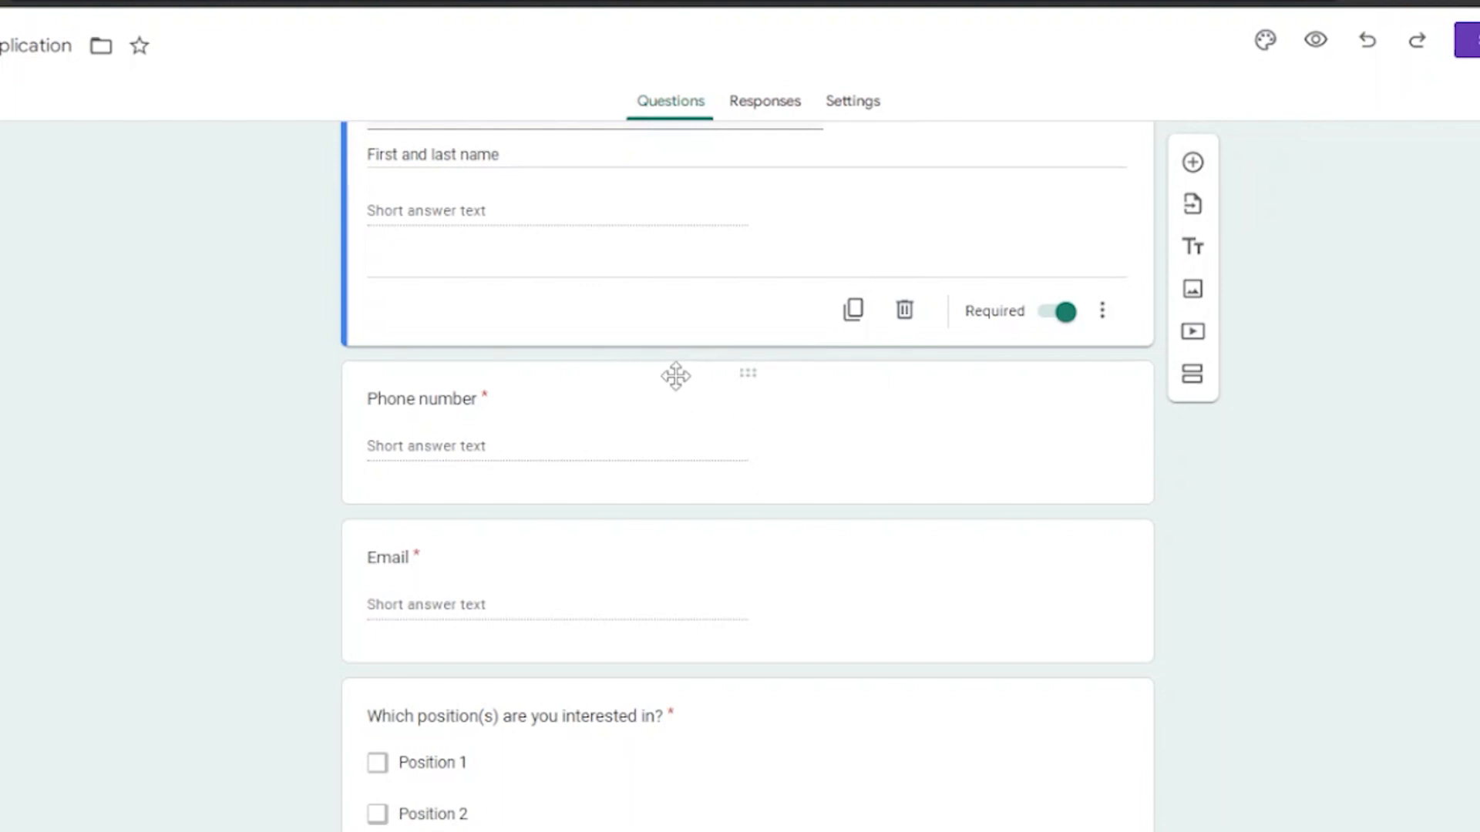
left_click_drag(685, 562, 698, 652)
left_click_drag(736, 540, 736, 584)
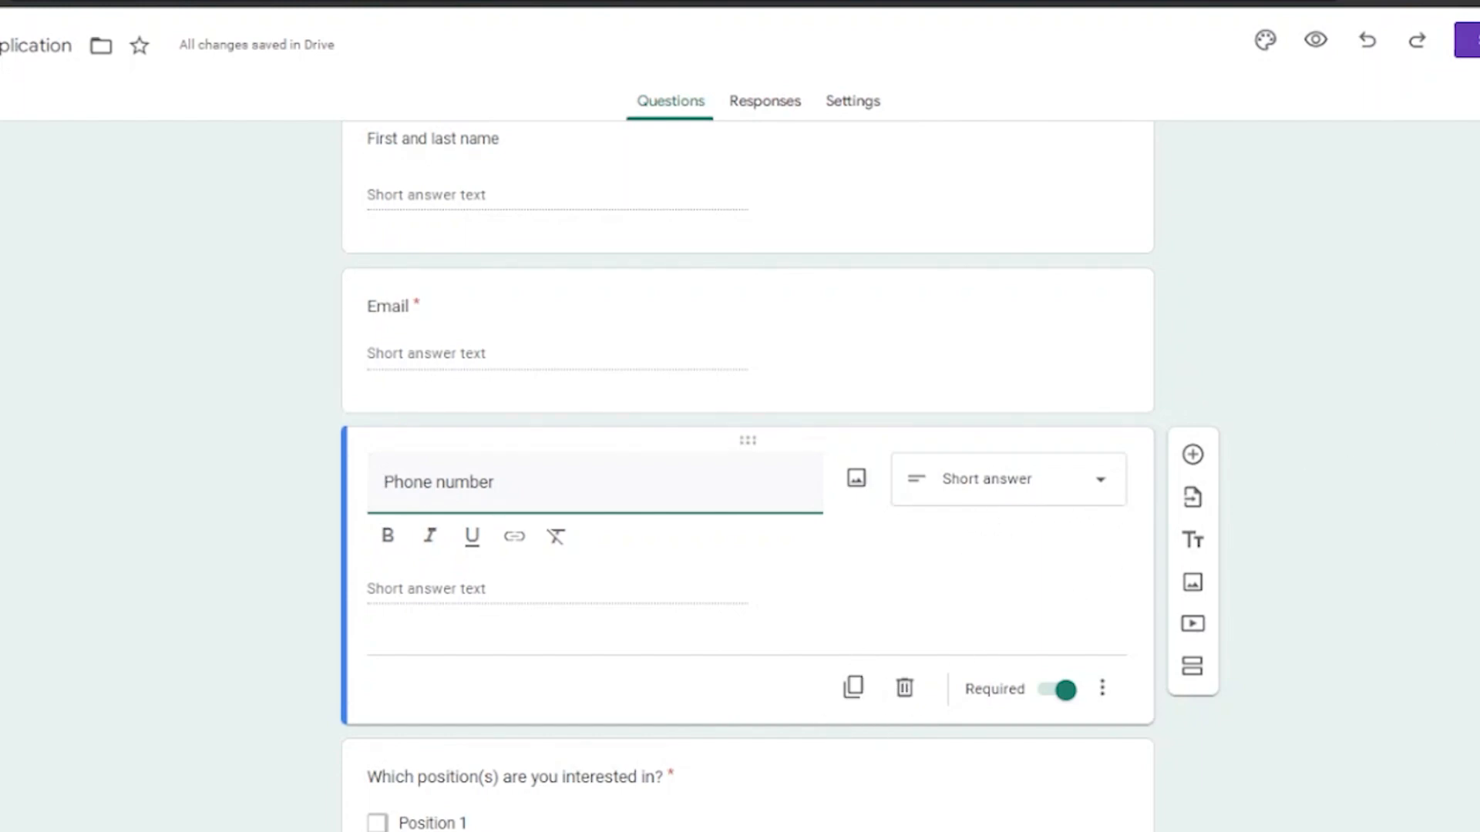
Step: Set the answer type of the "Which position(s) are you interested in?" question to Multiple choice
scroll(948, 415, "down", 6)
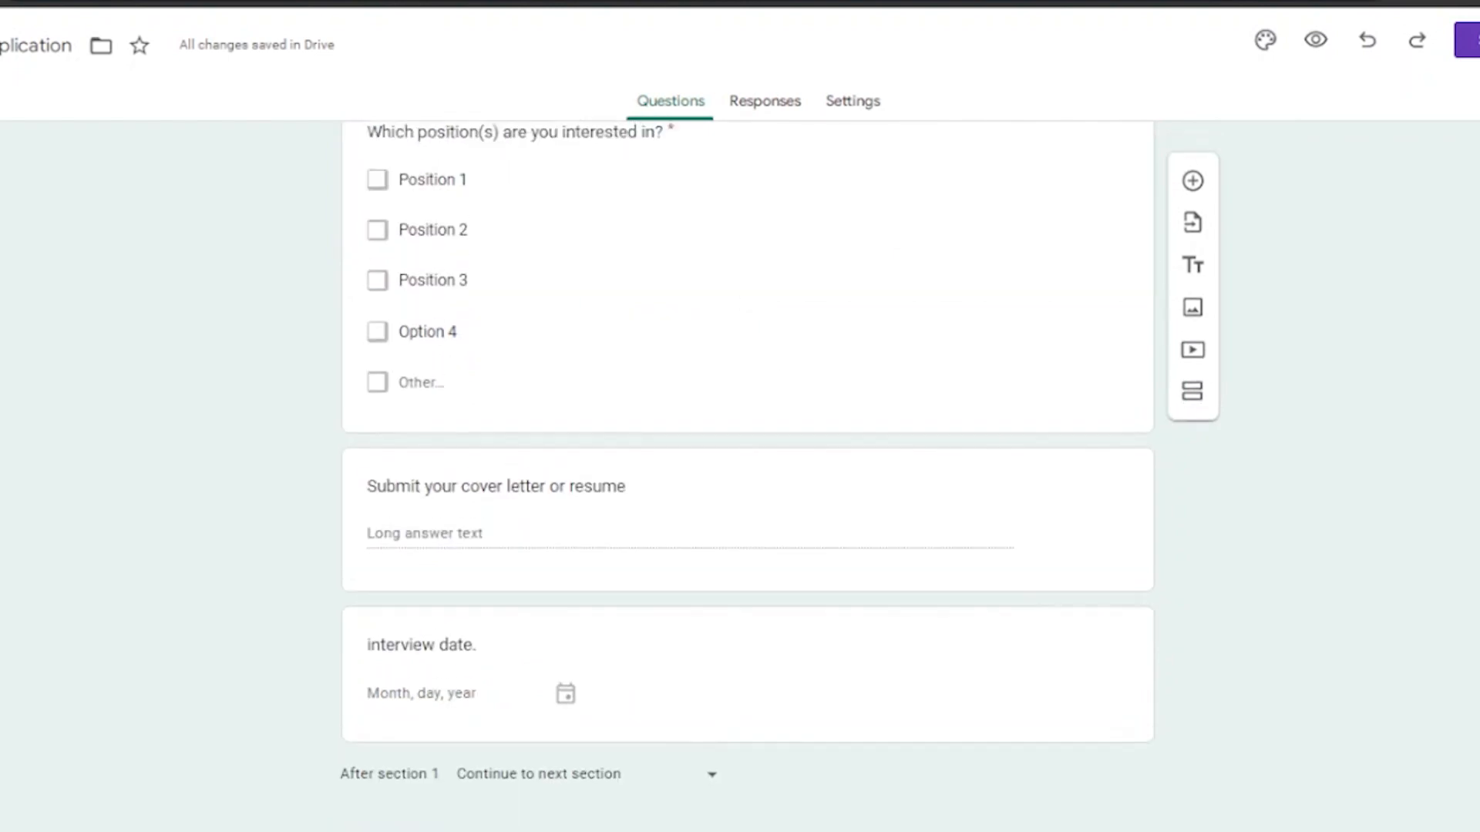
scroll(747, 477, "up", 3)
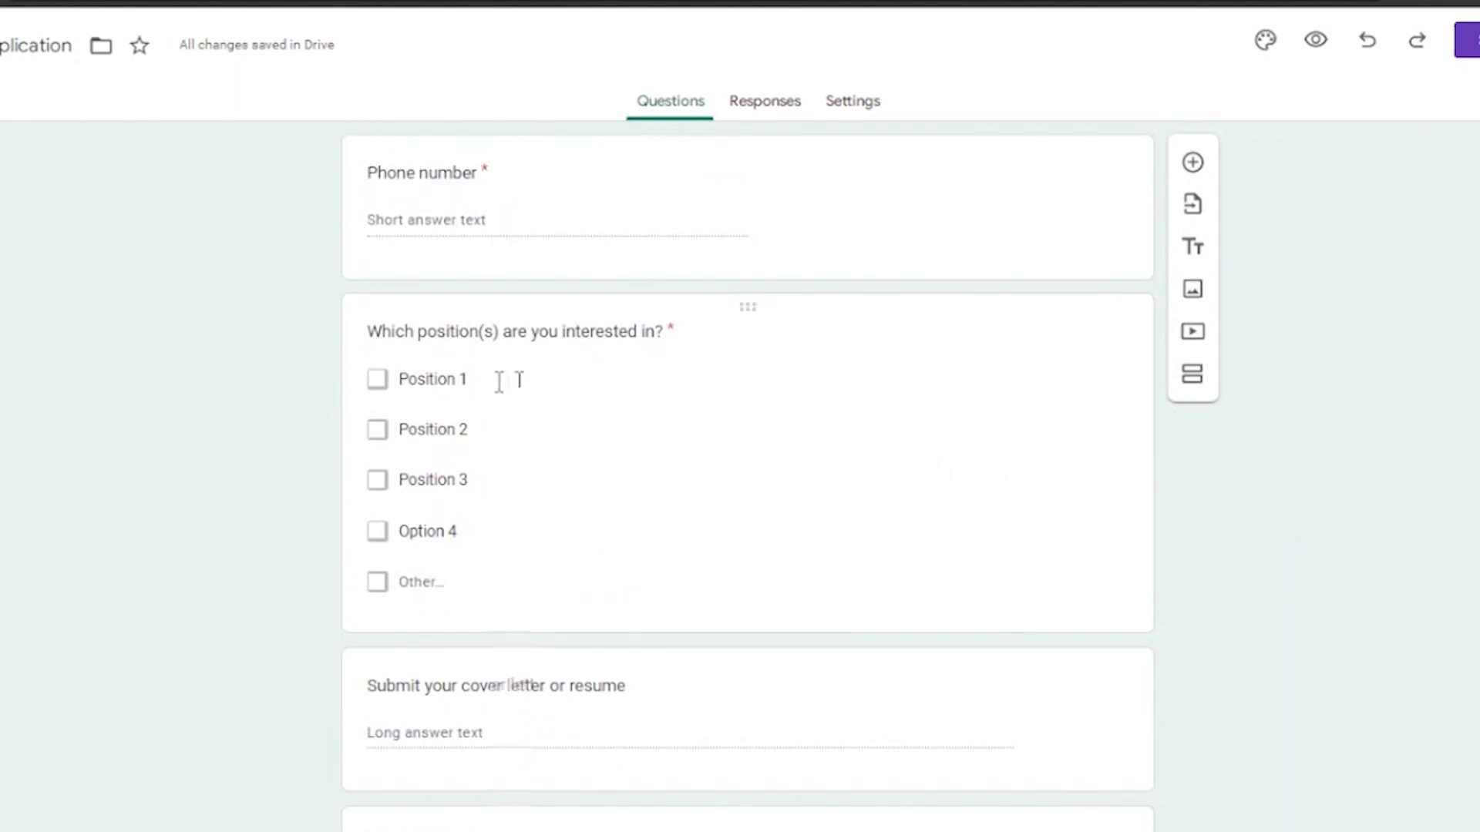
left_click(760, 356)
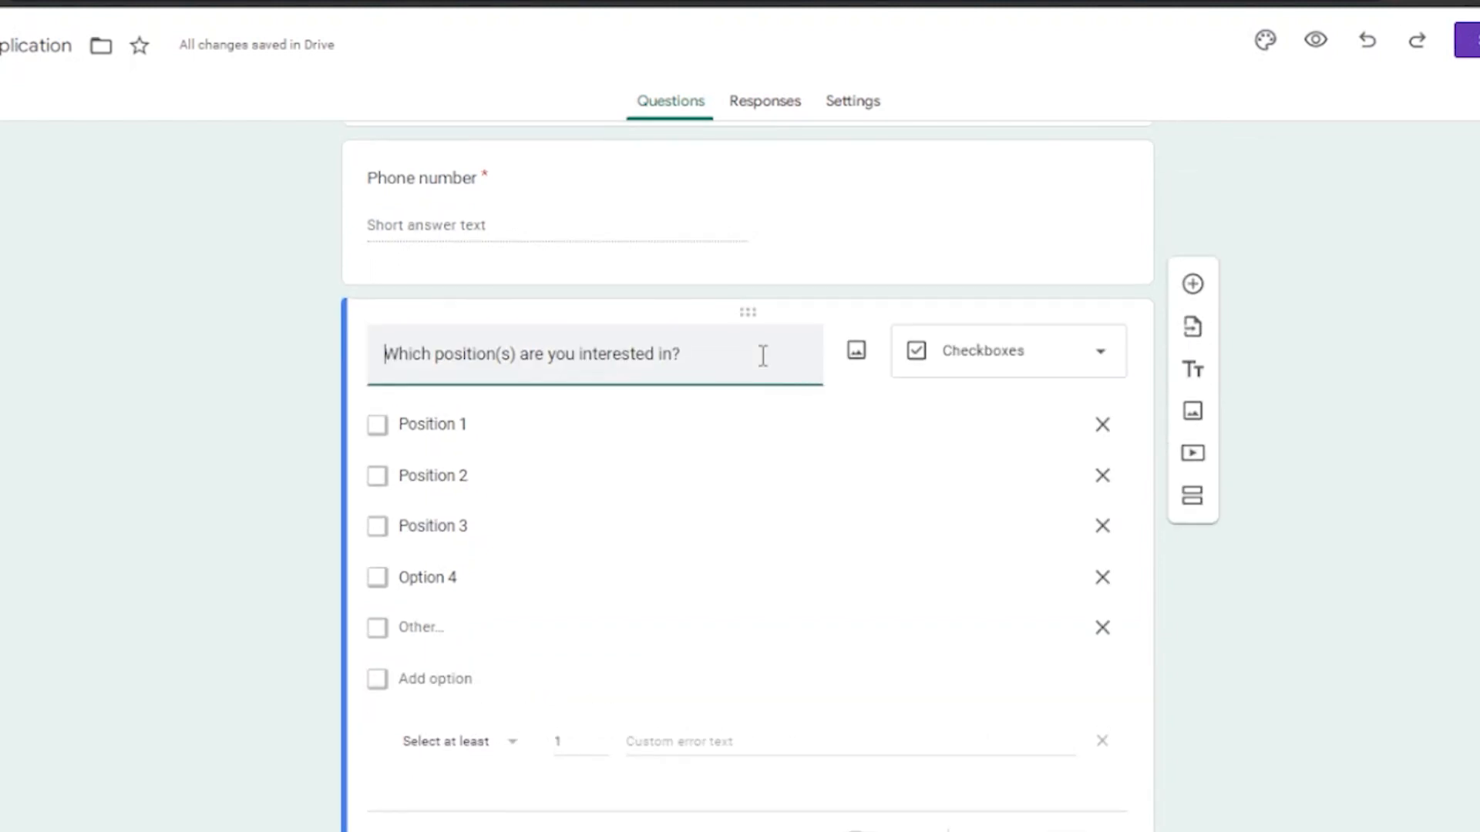
left_click(1096, 357)
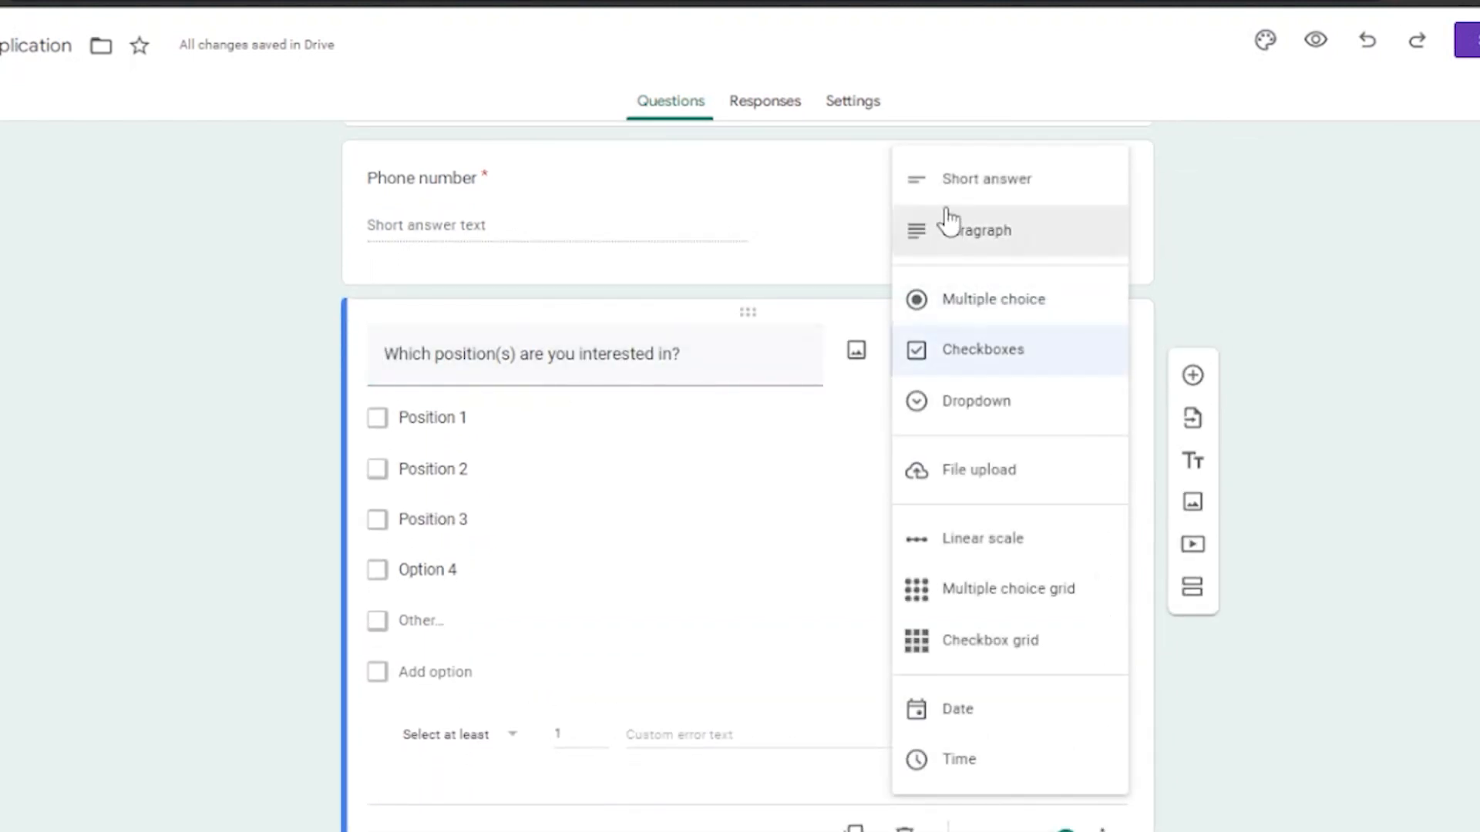
left_click(979, 299)
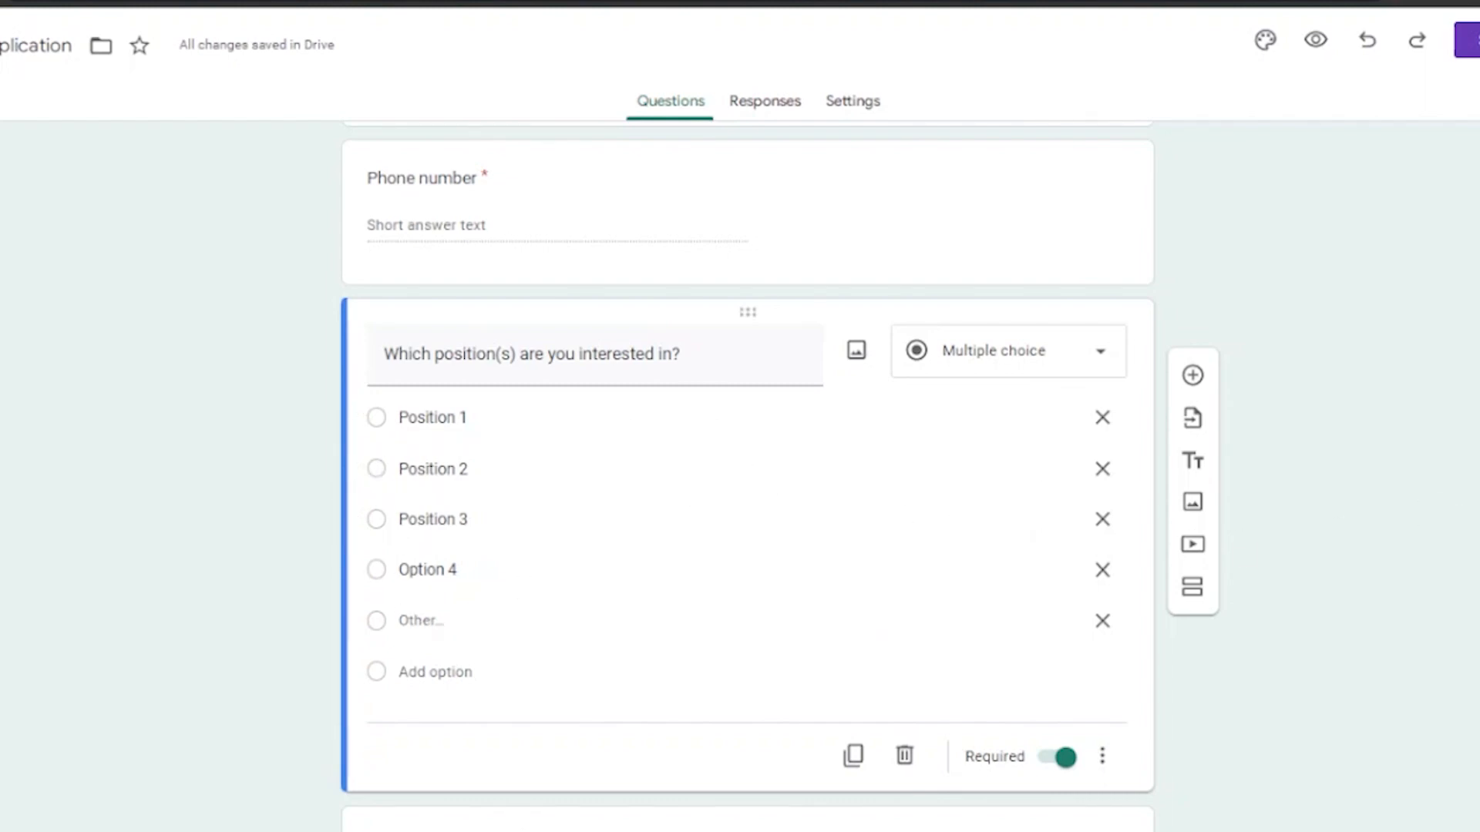
Step: Change the "Submit your cover letter or resume" question to File upload and allow respondents to upload files to Drive
scroll(968, 608, "down", 6)
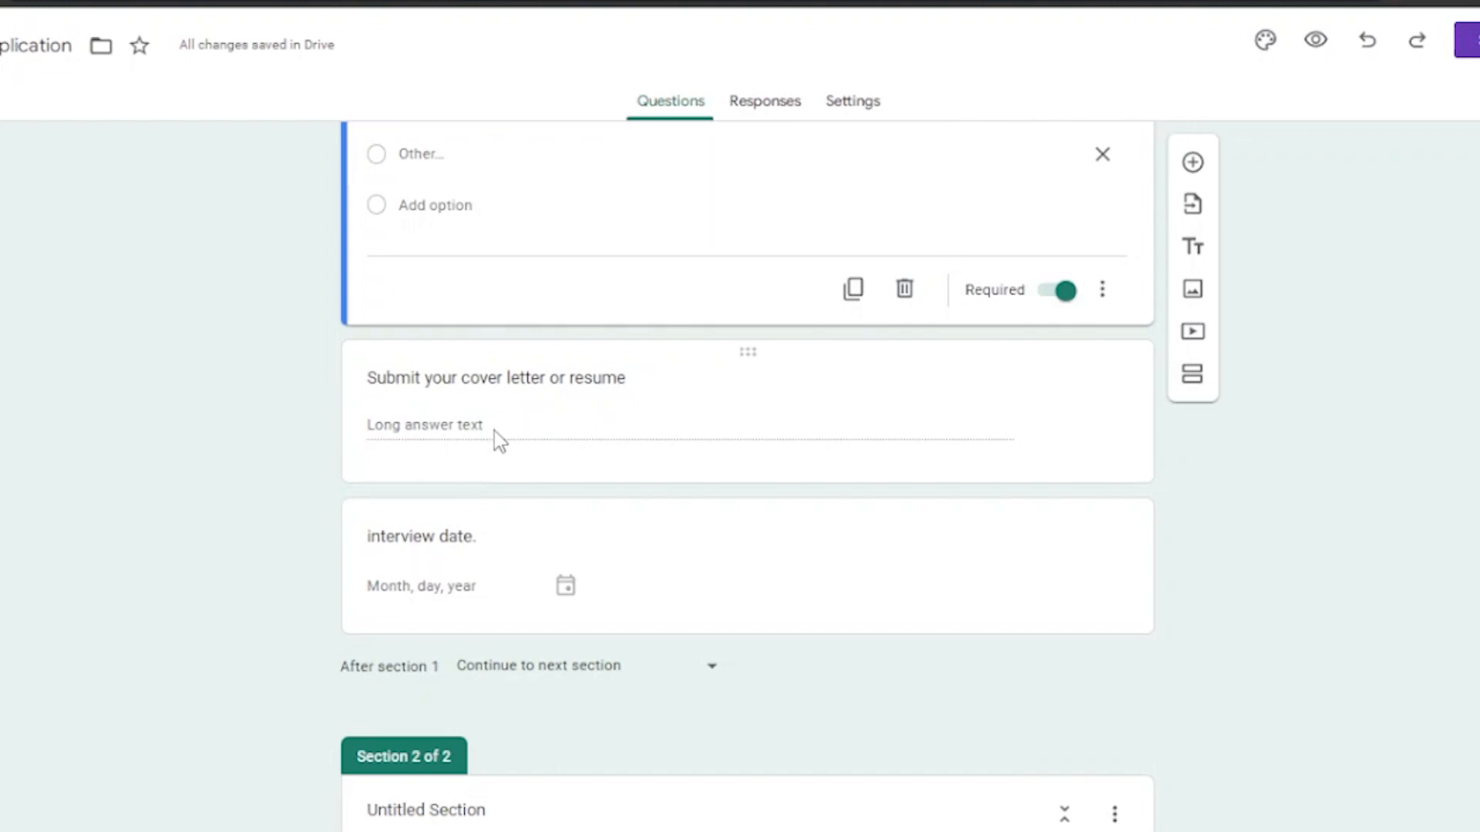
left_click(1065, 390)
left_click(1090, 237)
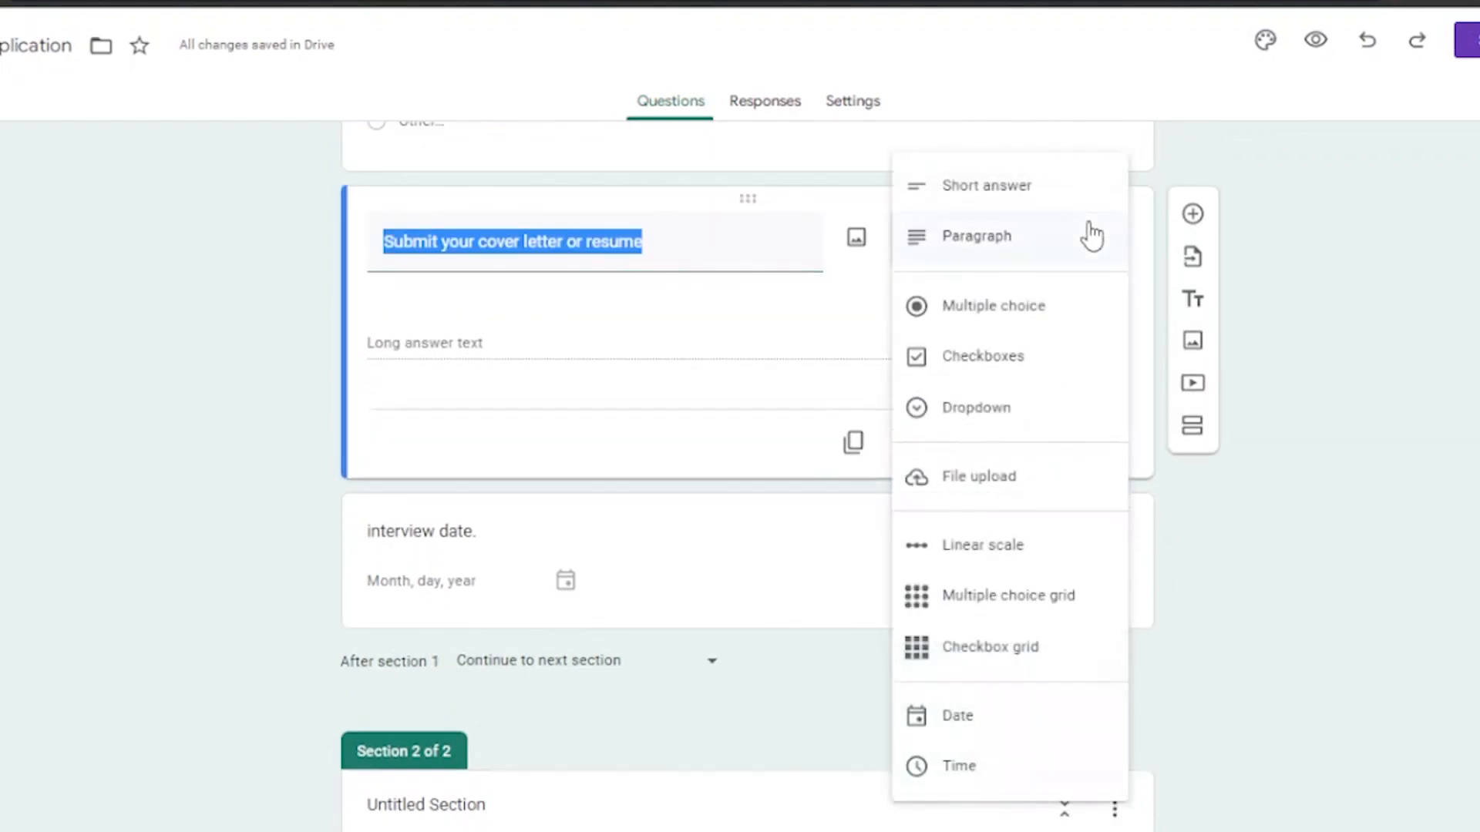
left_click(1004, 481)
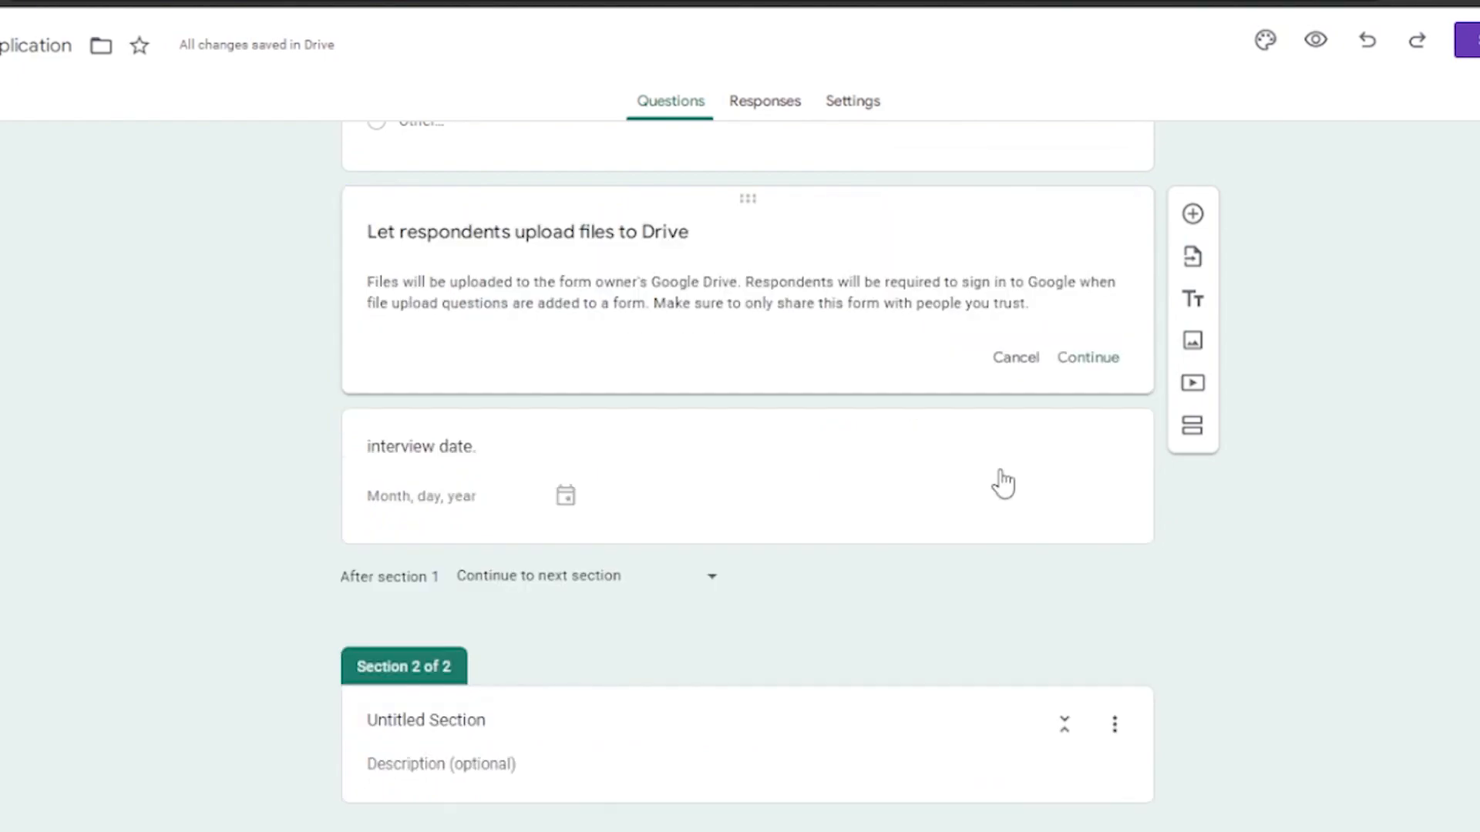
left_click(1086, 360)
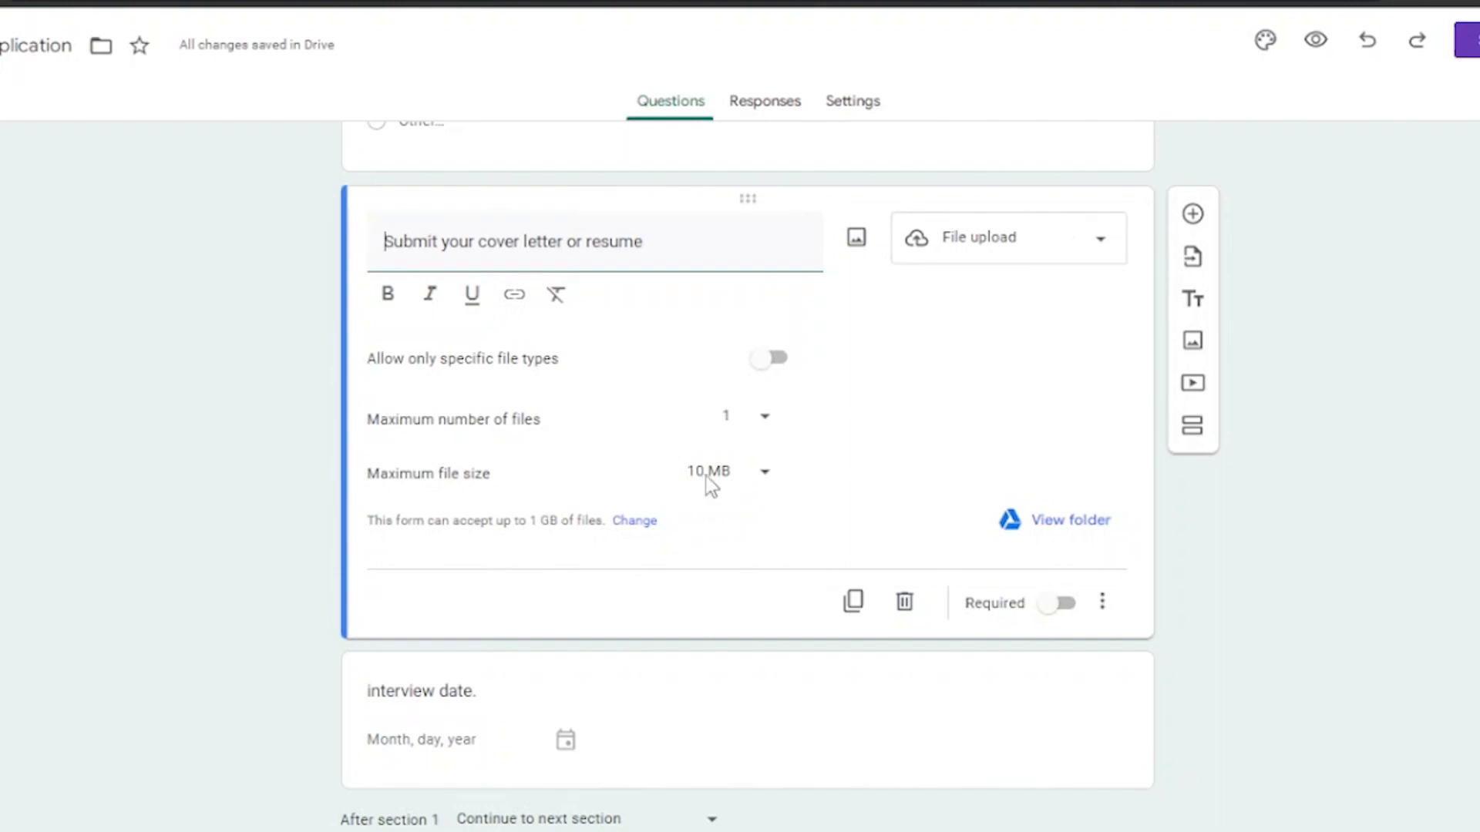
Step: Restrict the resume upload to Document and PDF file types and set the maximum number of files to 5
left_click(774, 361)
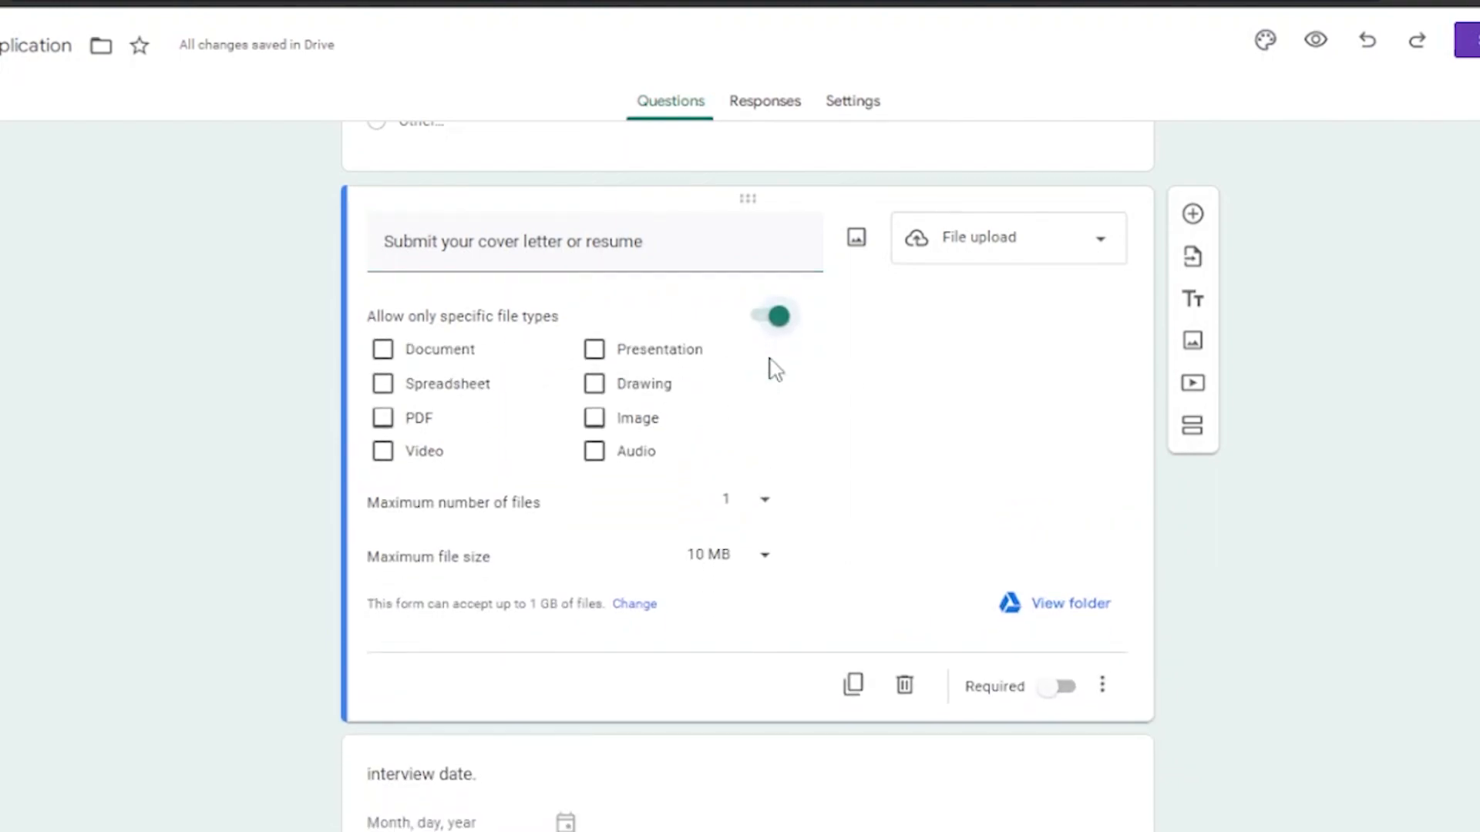
left_click(382, 351)
left_click(383, 418)
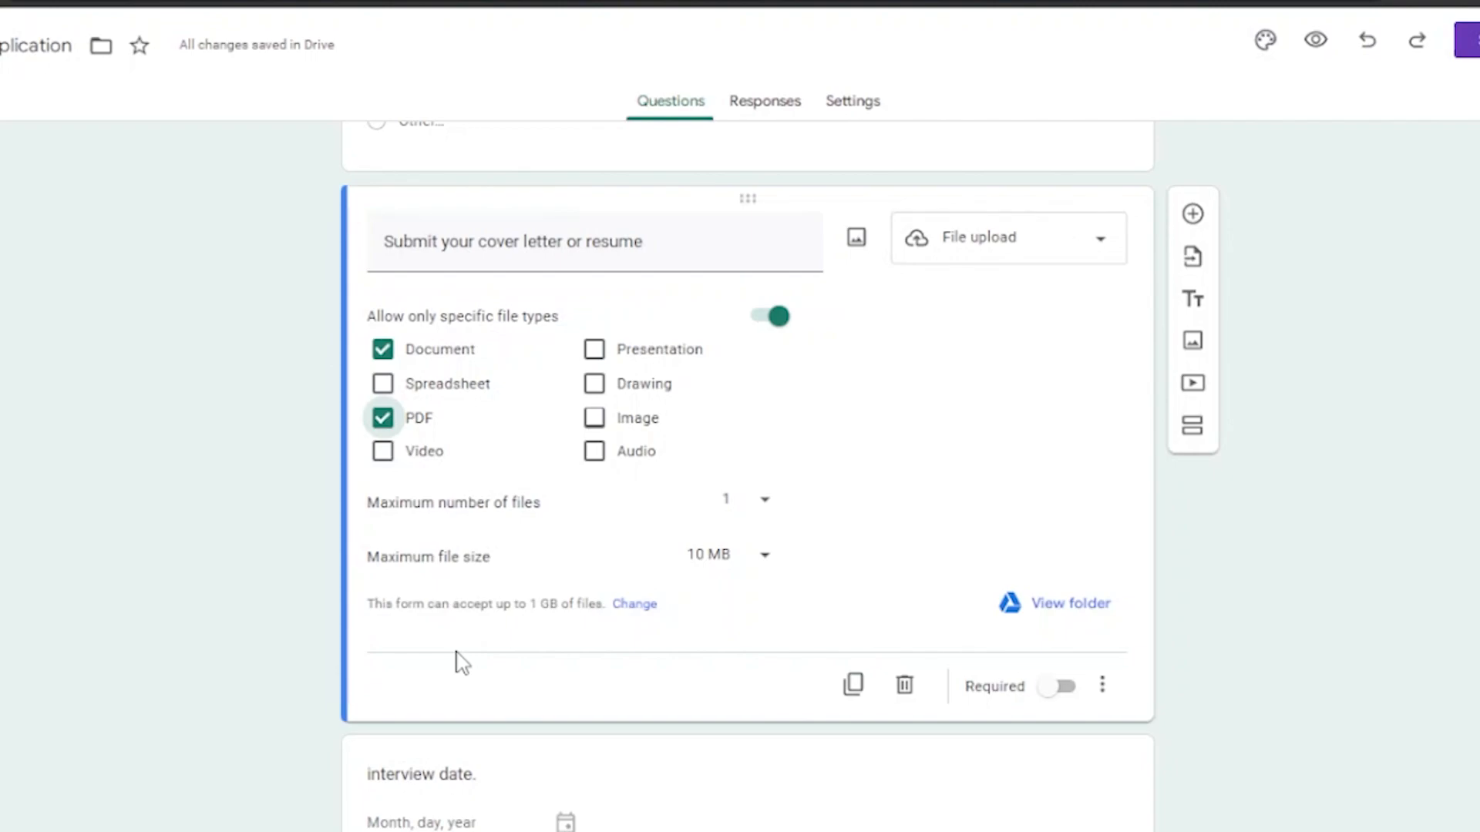
left_click(761, 506)
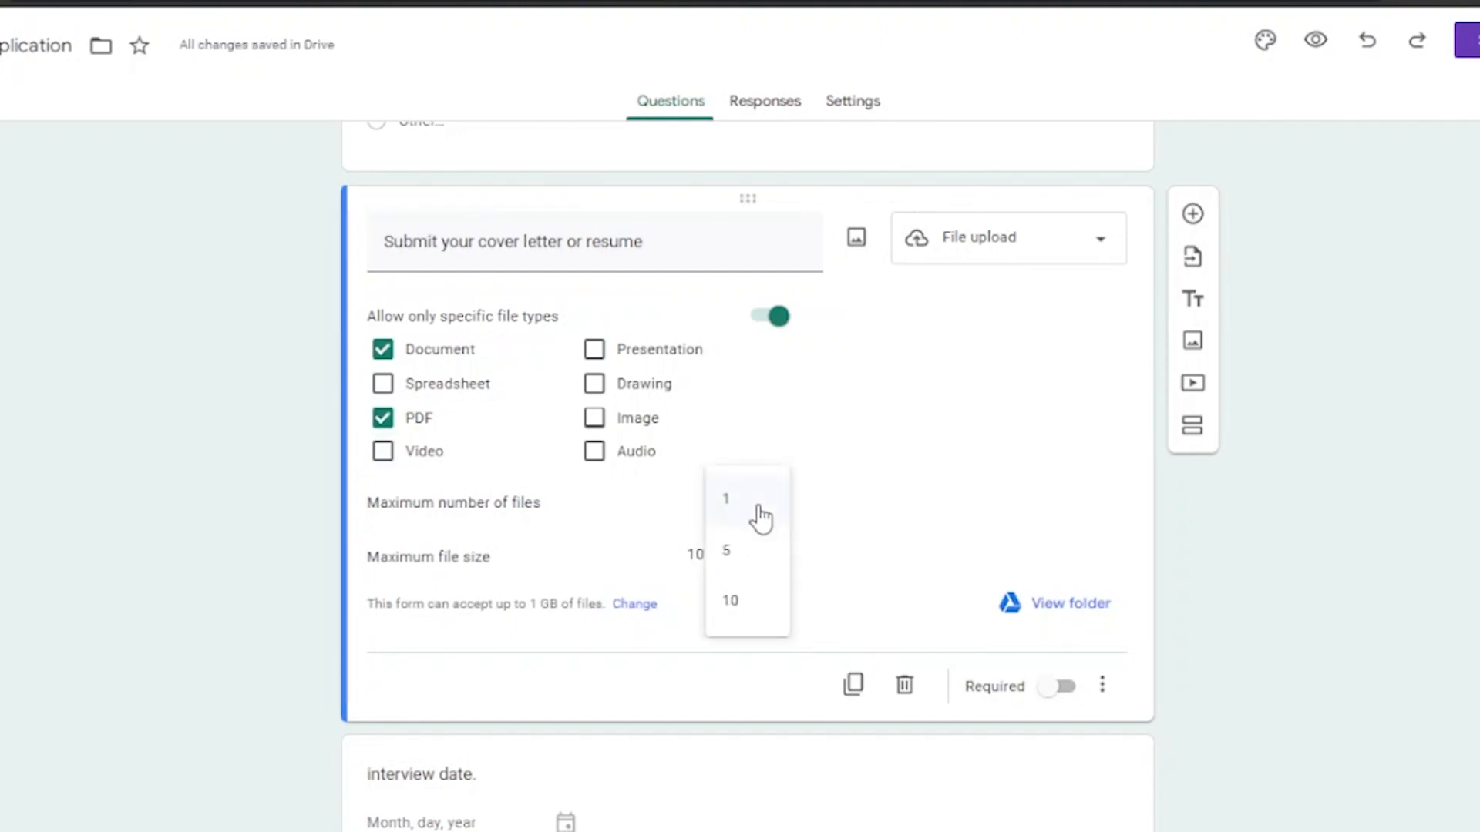
left_click(747, 564)
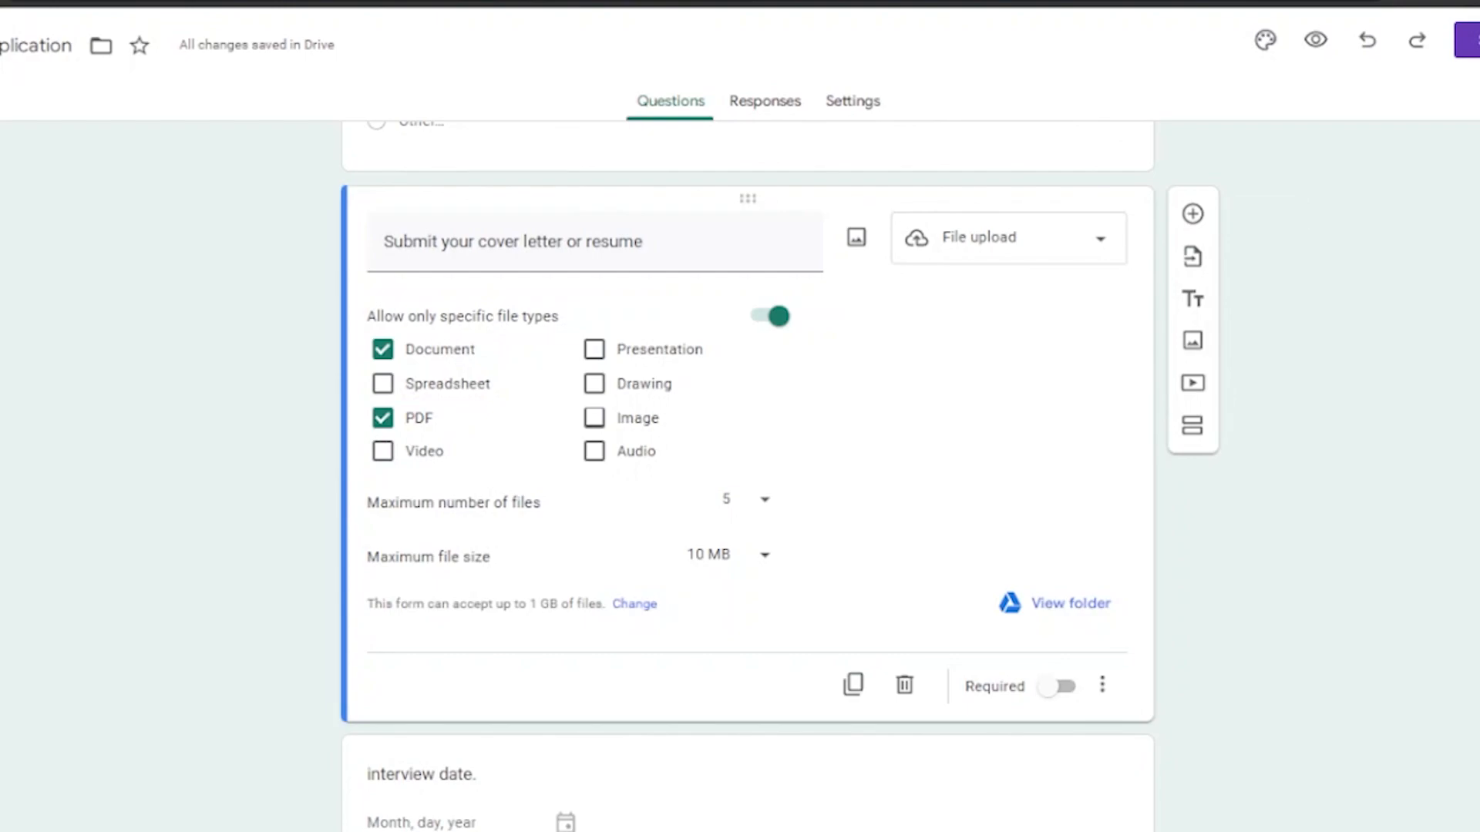
Step: Open the interview date question and view its available answer types, keeping Date
scroll(748, 462, "down", 4)
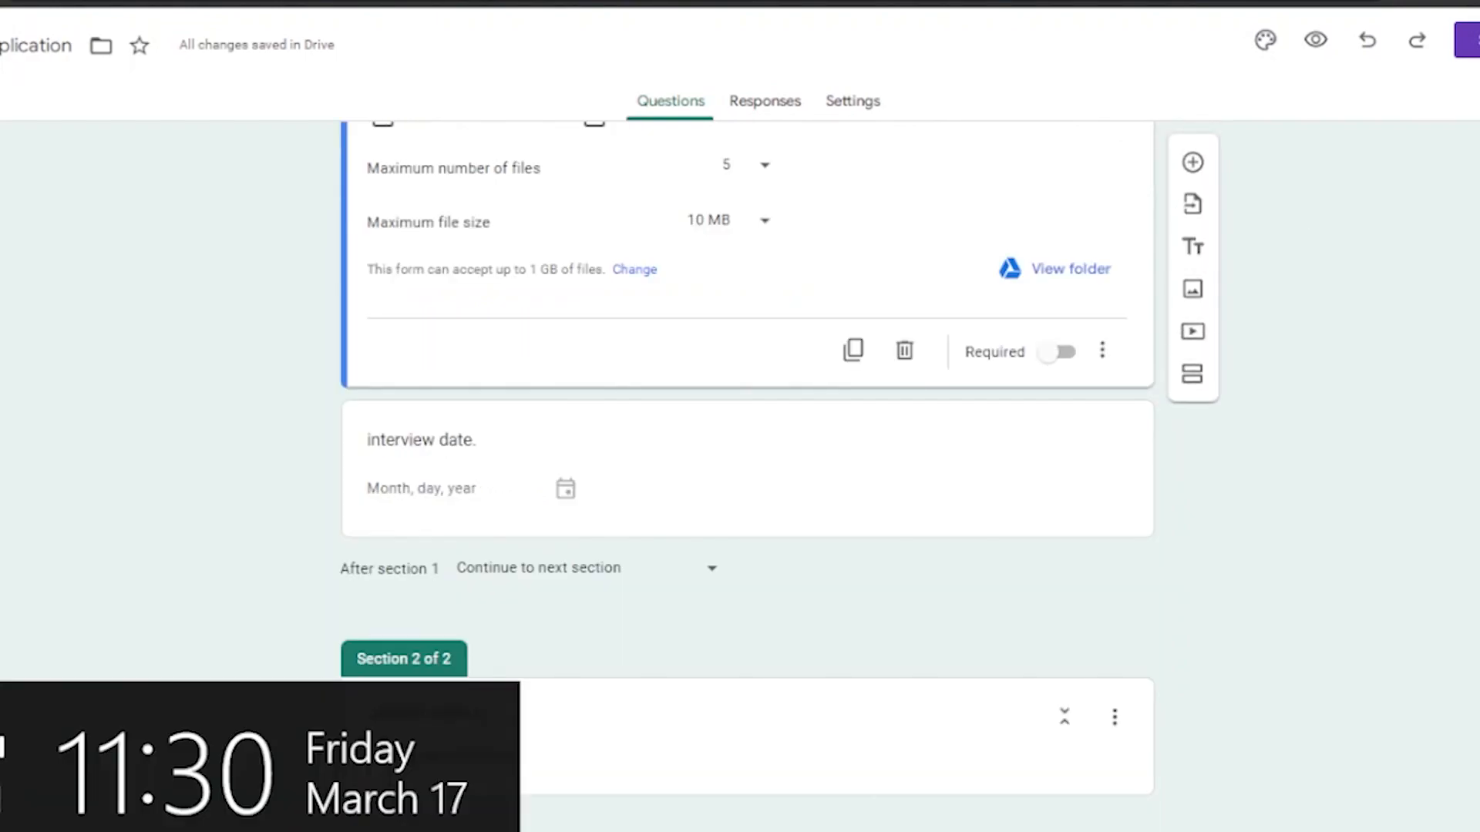
left_click(950, 474)
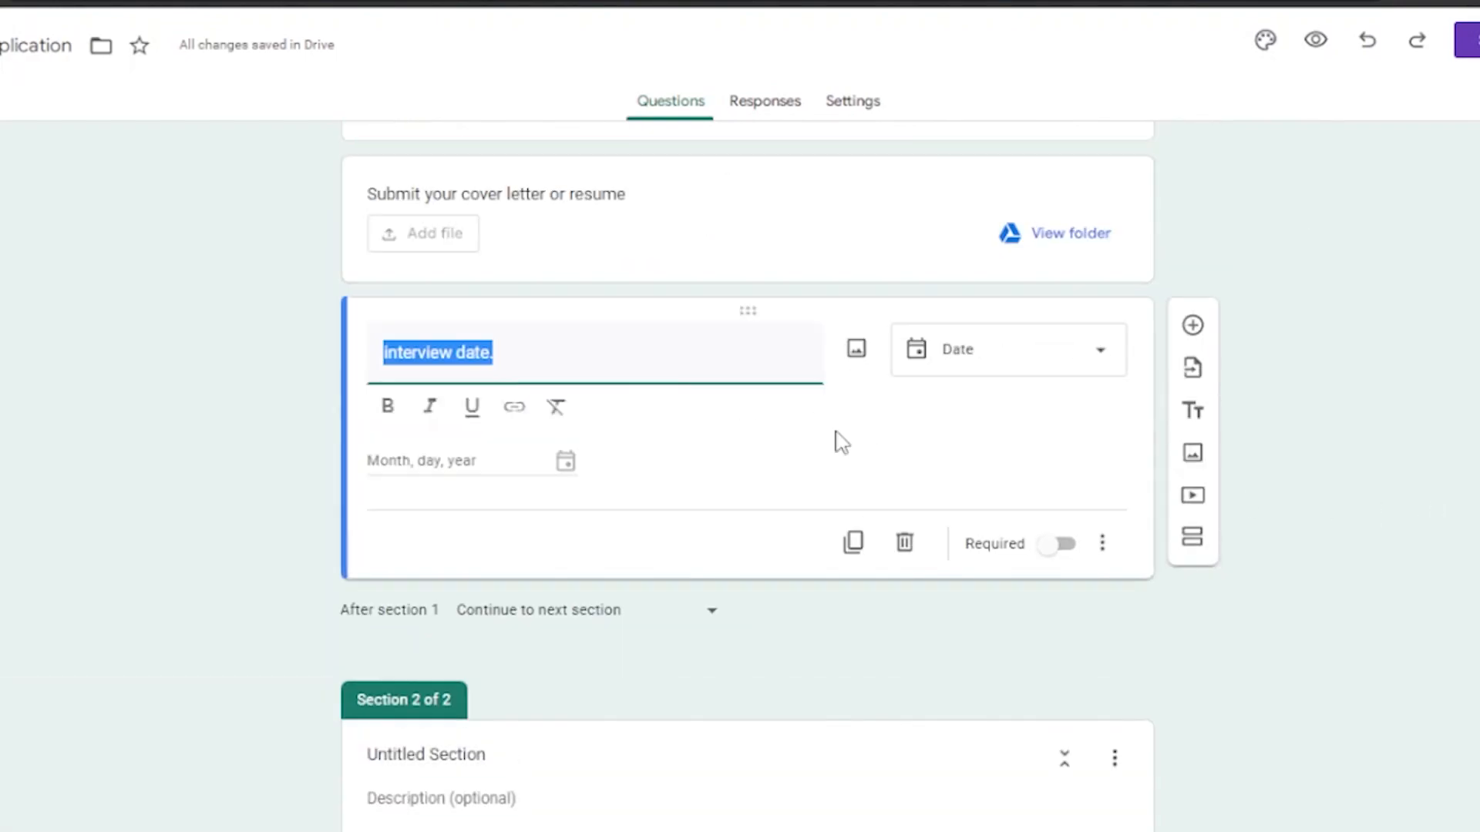
left_click(1110, 356)
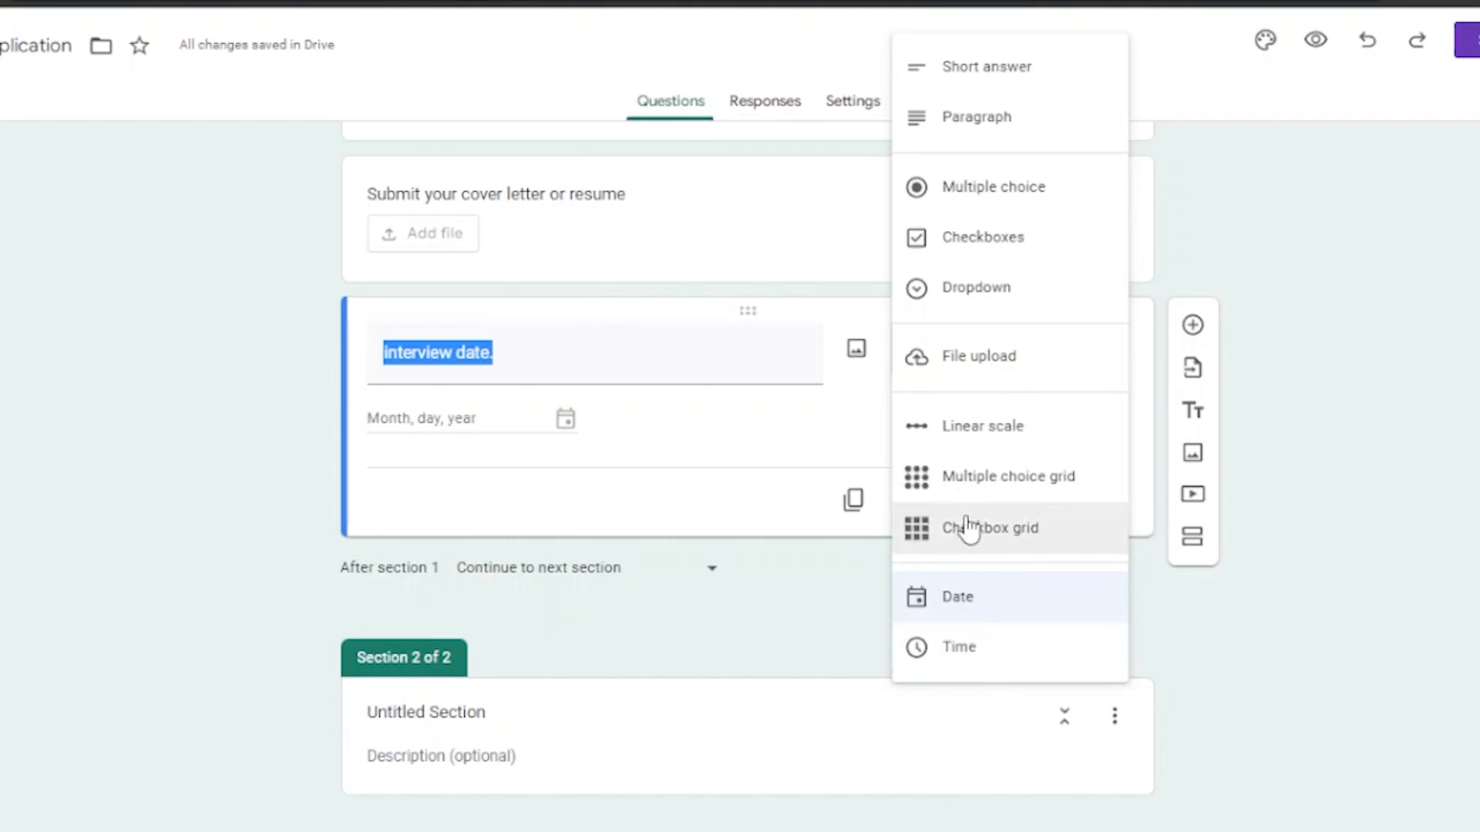
left_click(1346, 270)
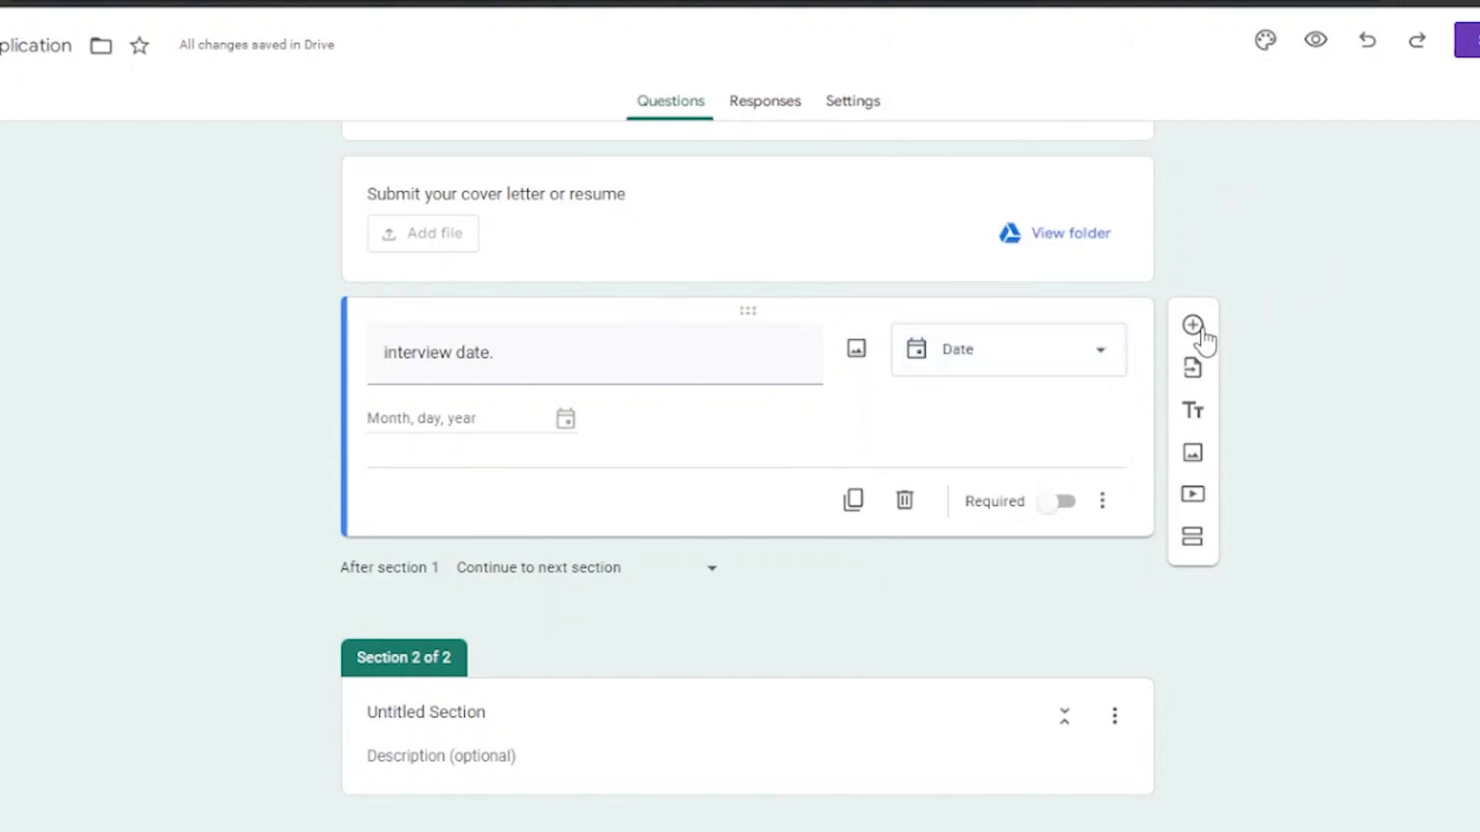
Step: Select the untitled second section and review the whole form from its header to the last question
left_click(558, 713)
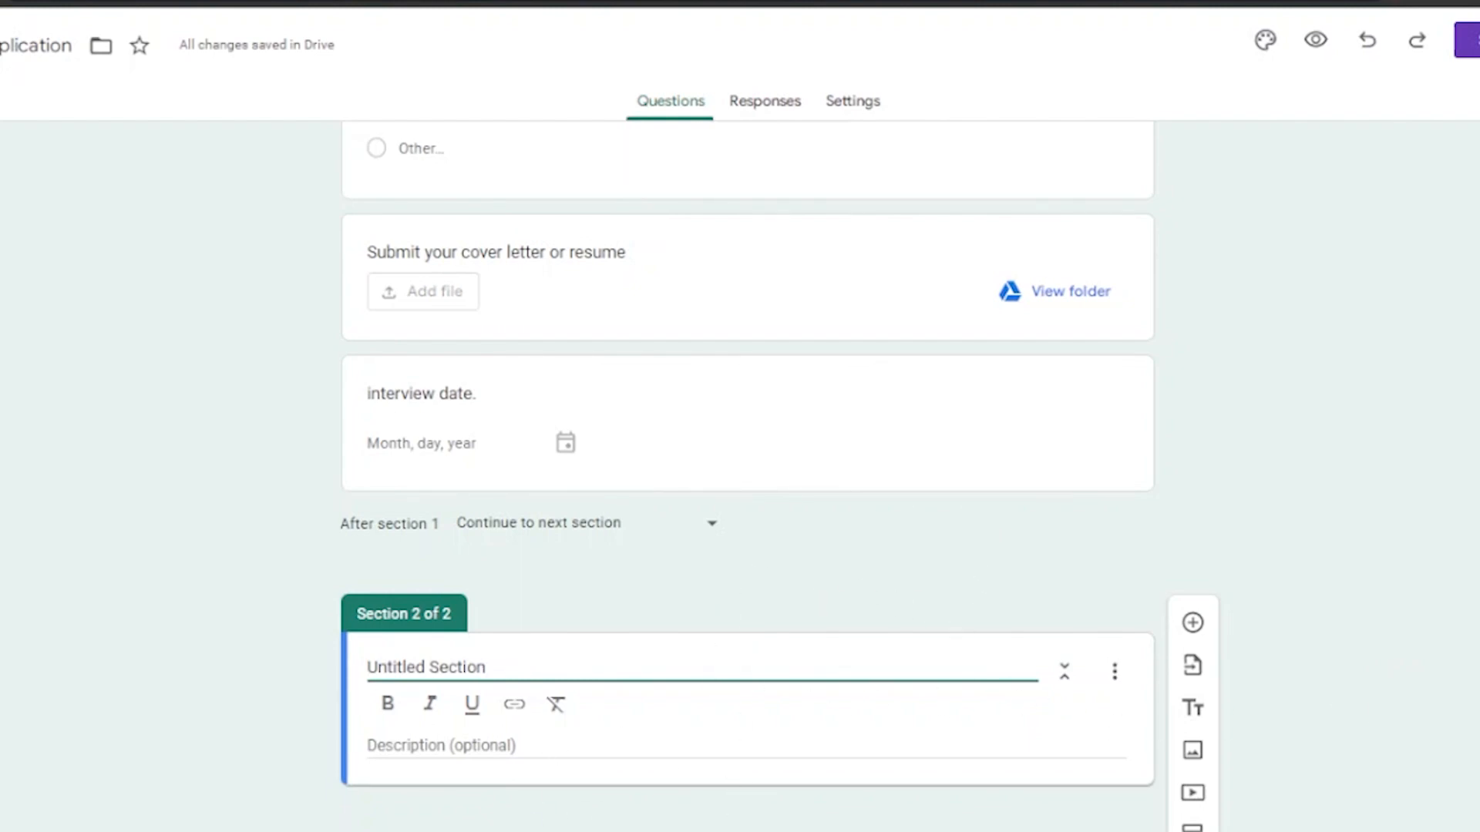
scroll(747, 476, "up", 10)
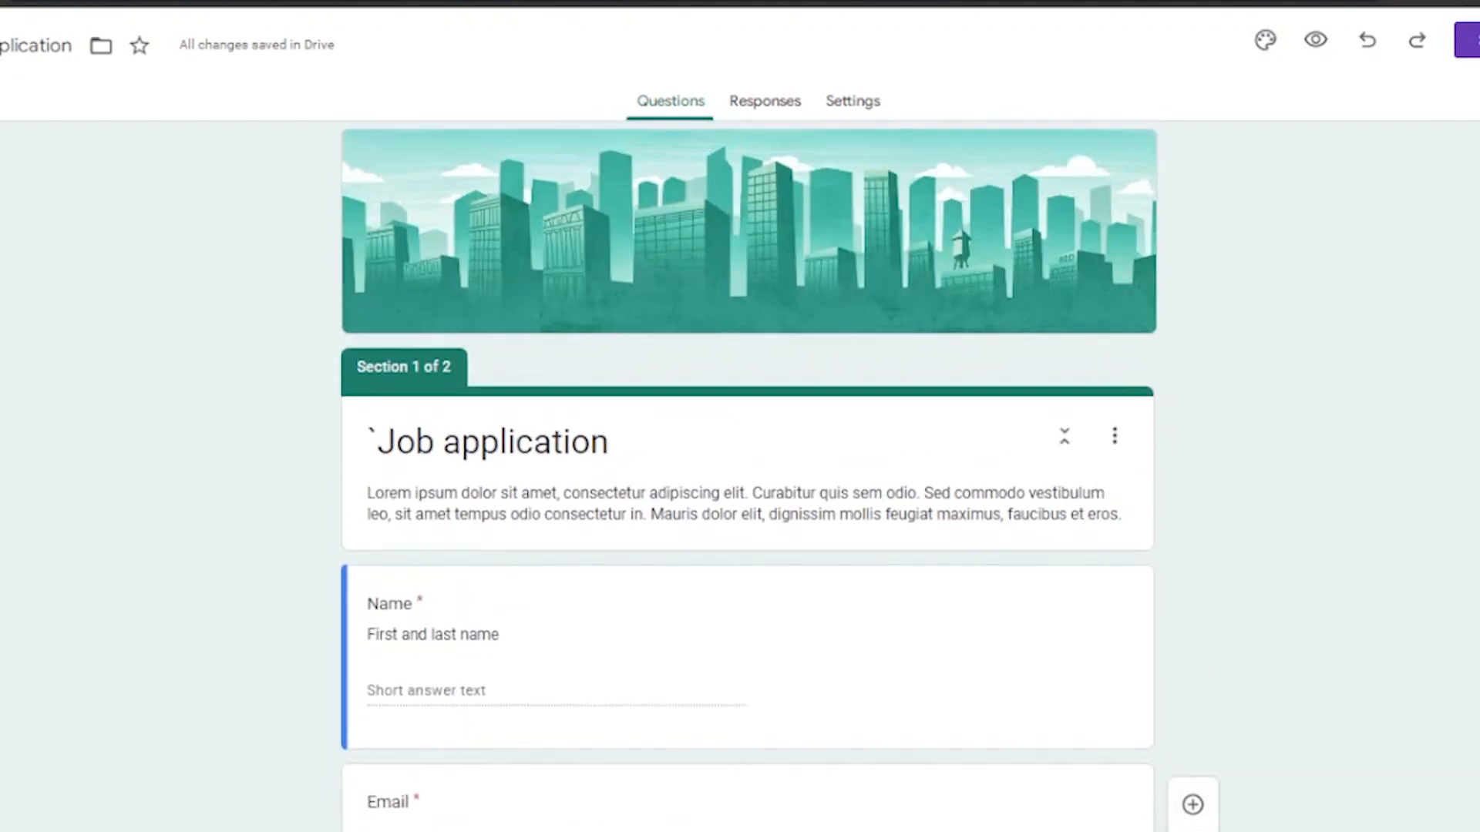
scroll(747, 476, "down", 10)
scroll(1232, 344, "up", 10)
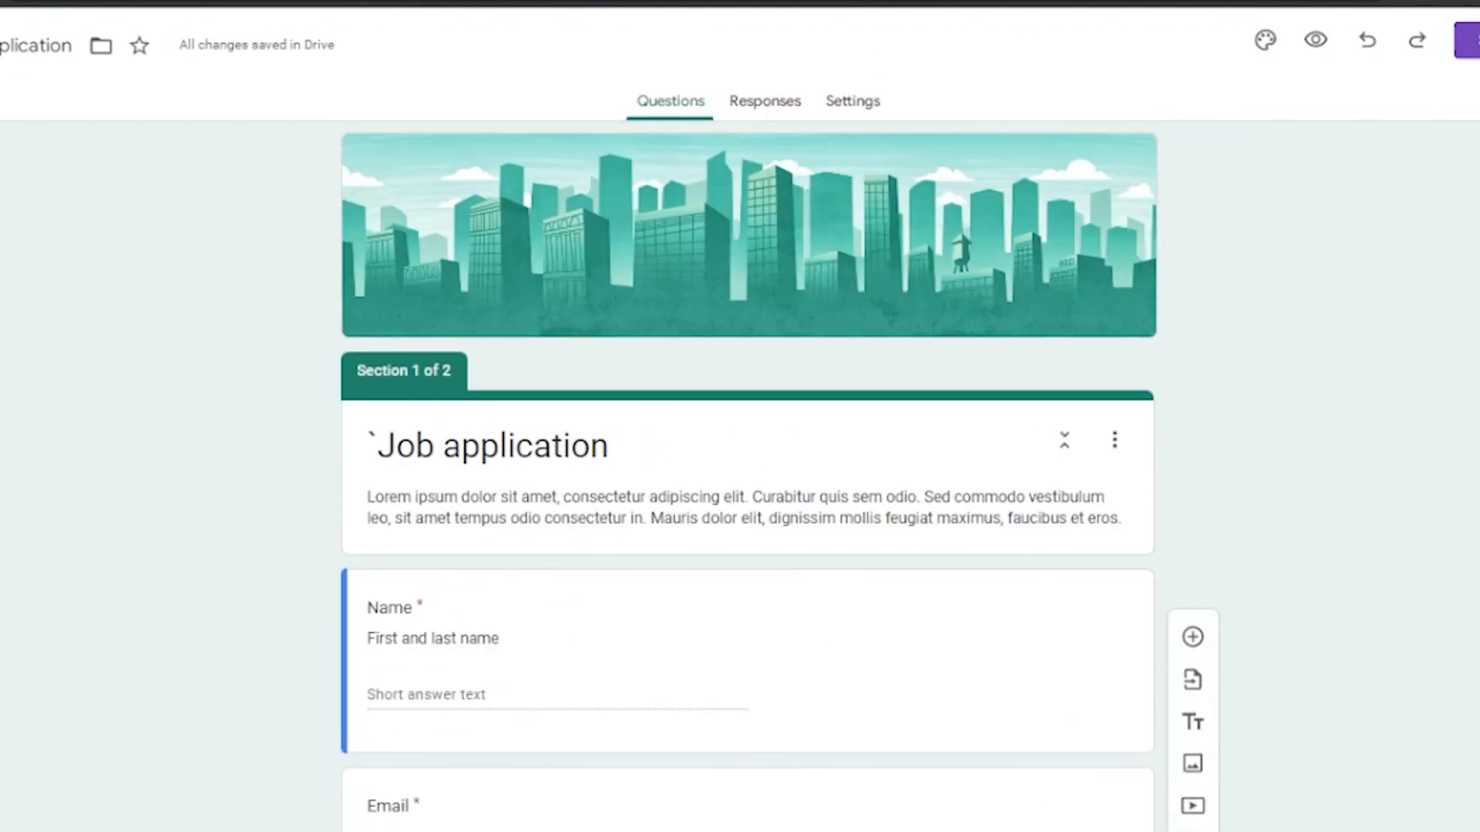
Step: Examine the form's collected responses, then its response collection and presentation settings
left_click(761, 116)
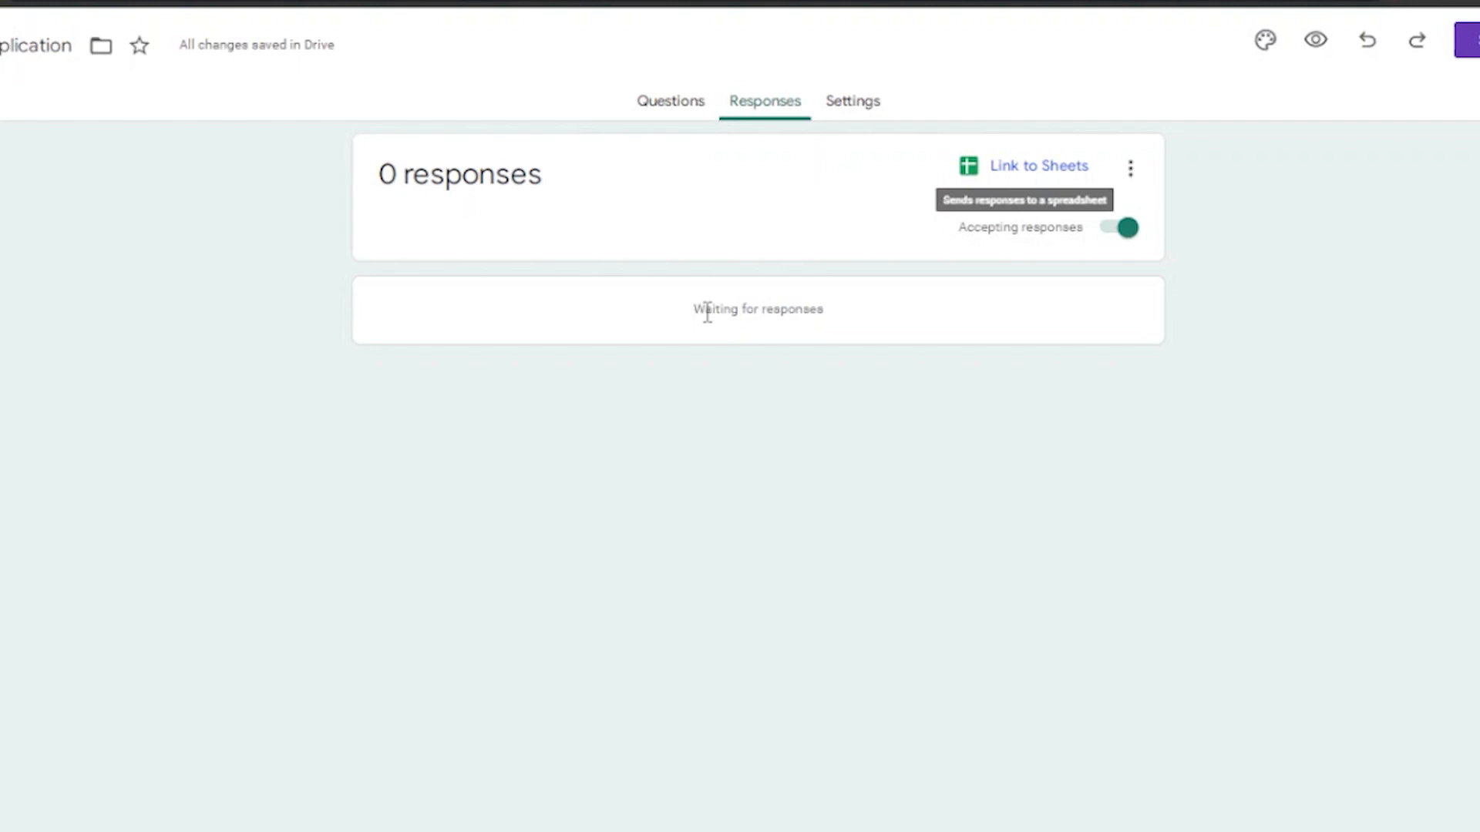
left_click(854, 106)
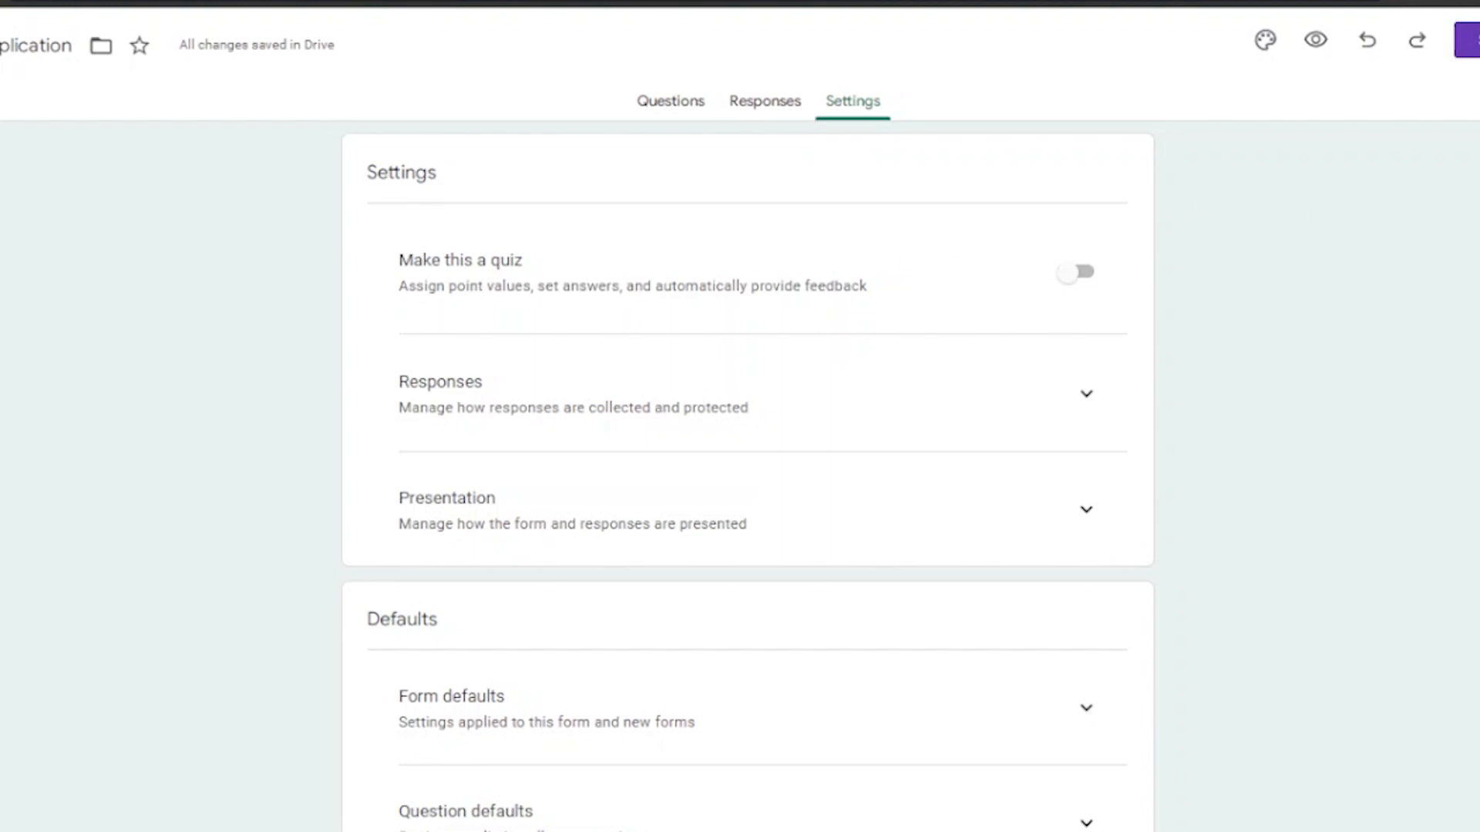
scroll(748, 478, "down", 1)
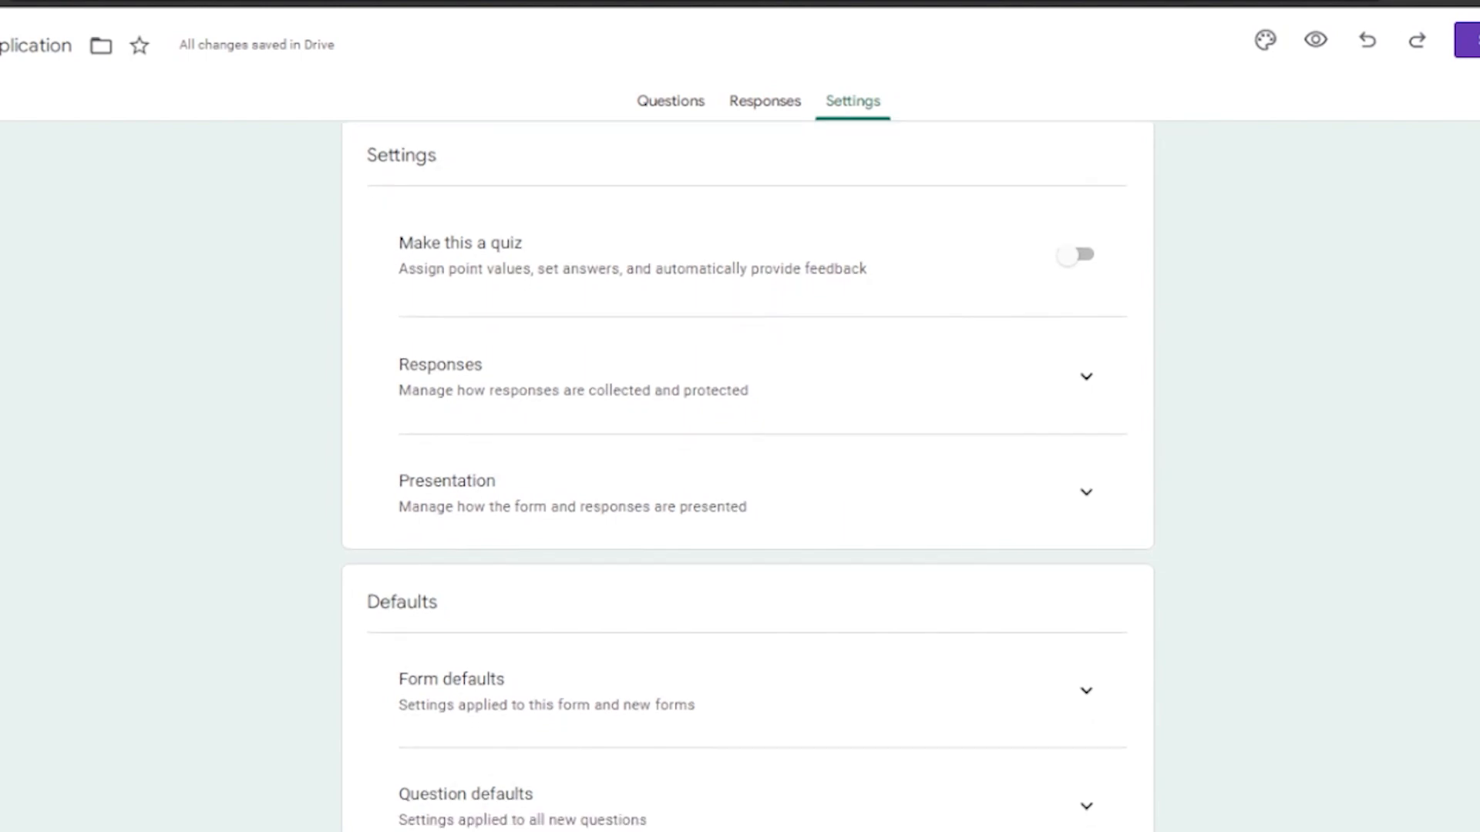
scroll(747, 478, "down", 1)
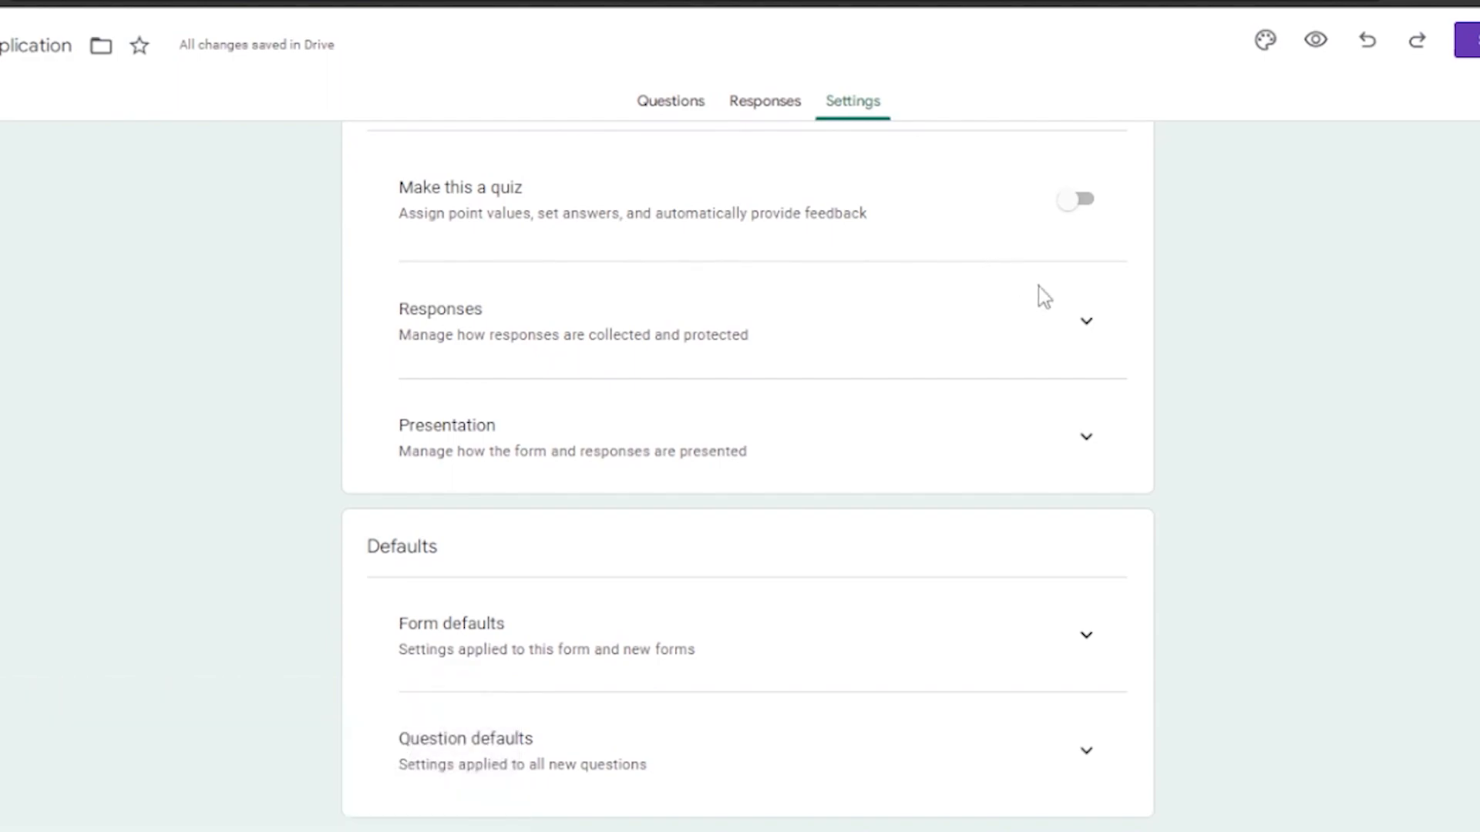
left_click(1087, 332)
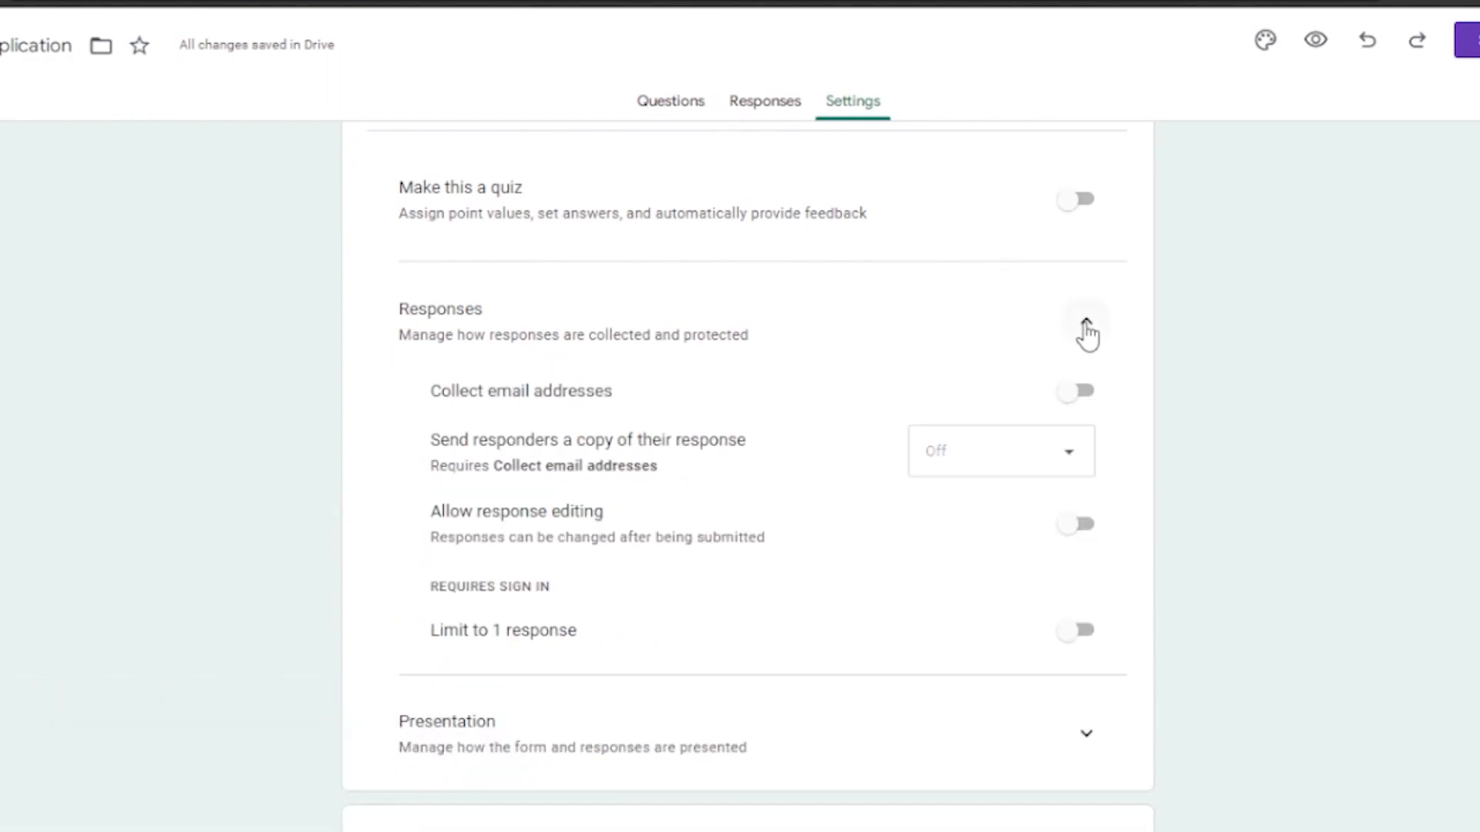
scroll(1401, 528, "down", 4)
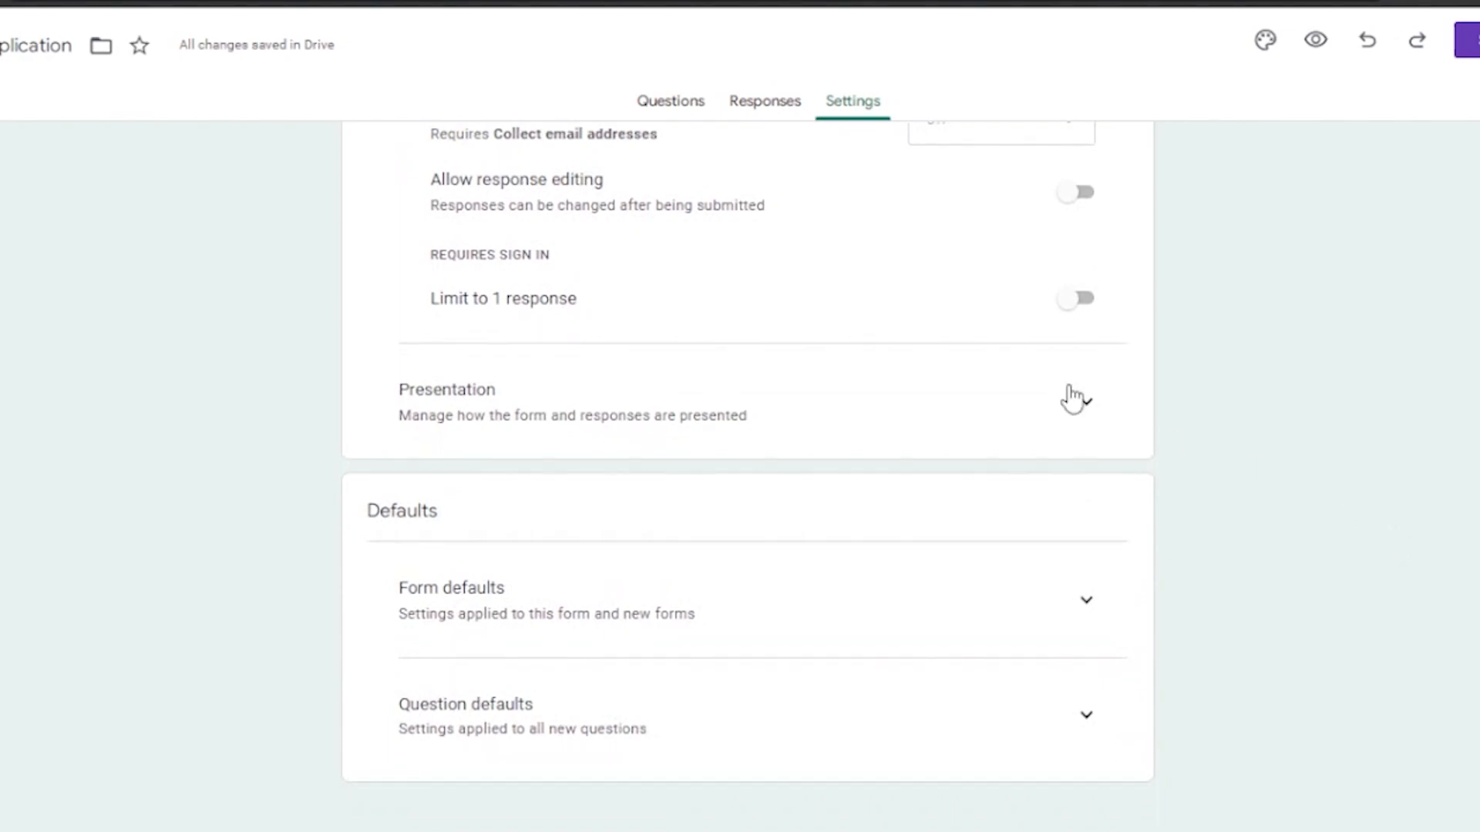
left_click(1088, 408)
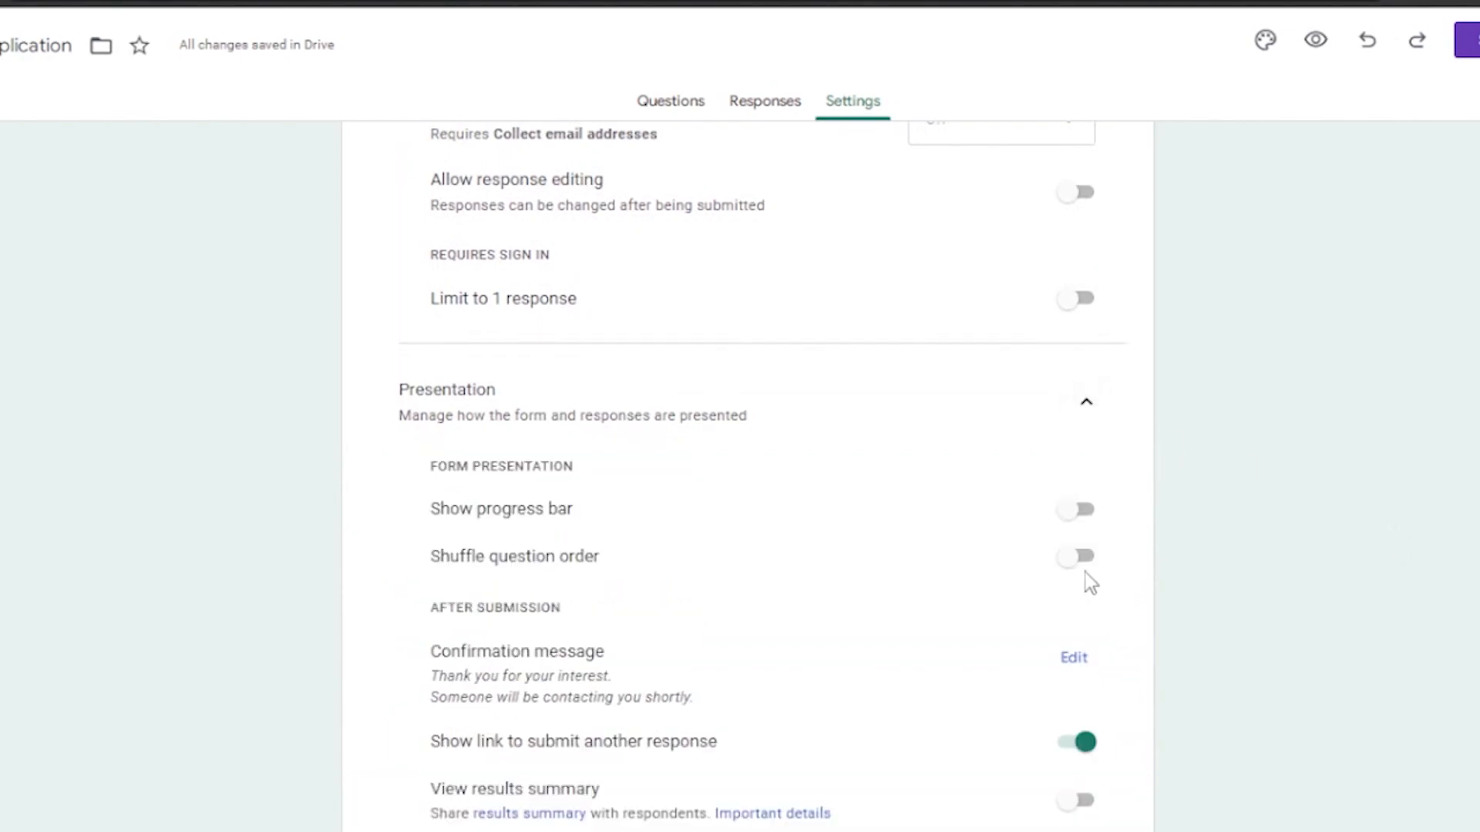
scroll(859, 287, "down", 5)
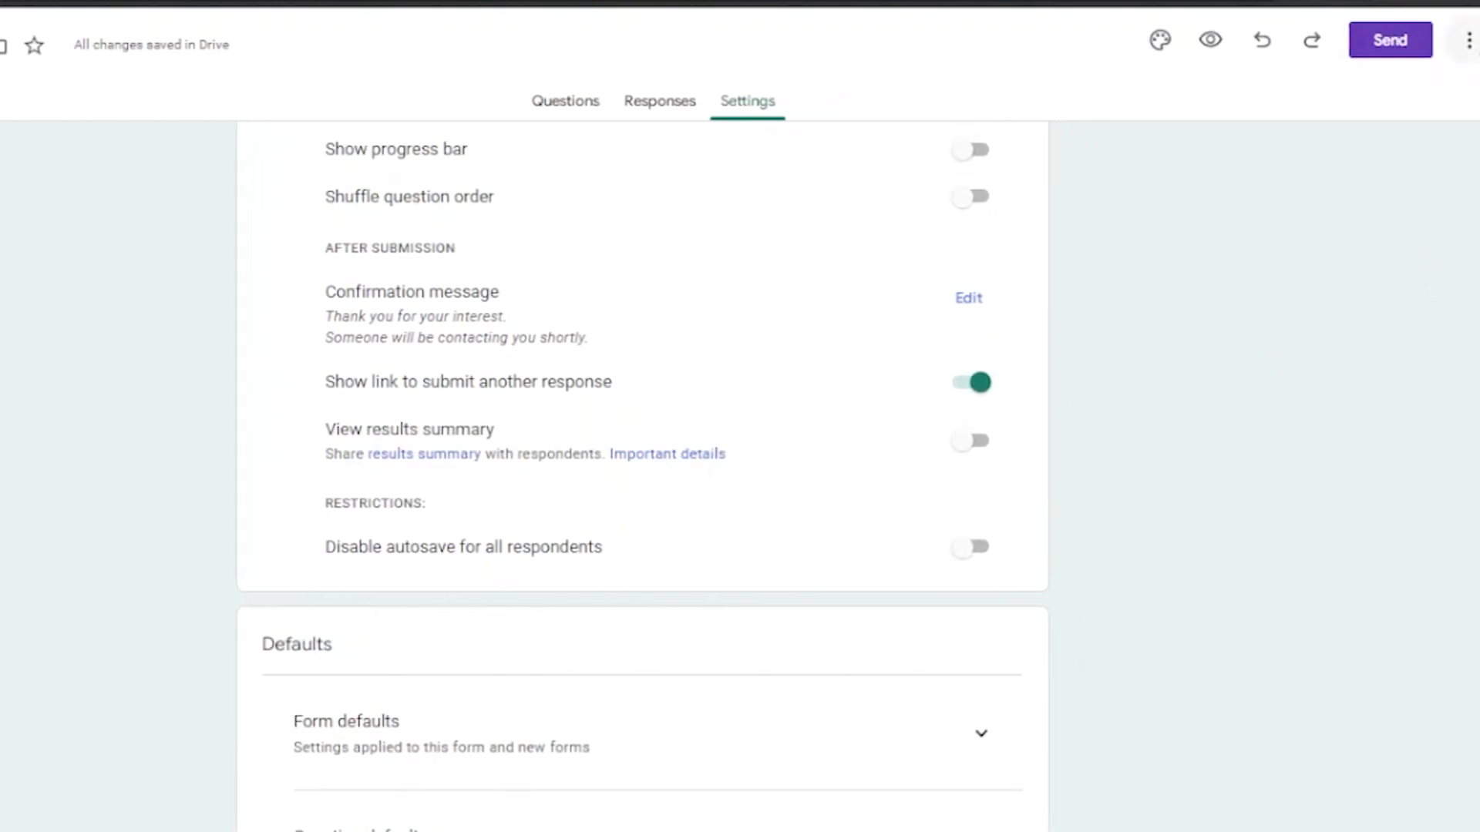
Step: View the form's email and link sending options, display the shortened URL, and close without sending
left_click(1377, 54)
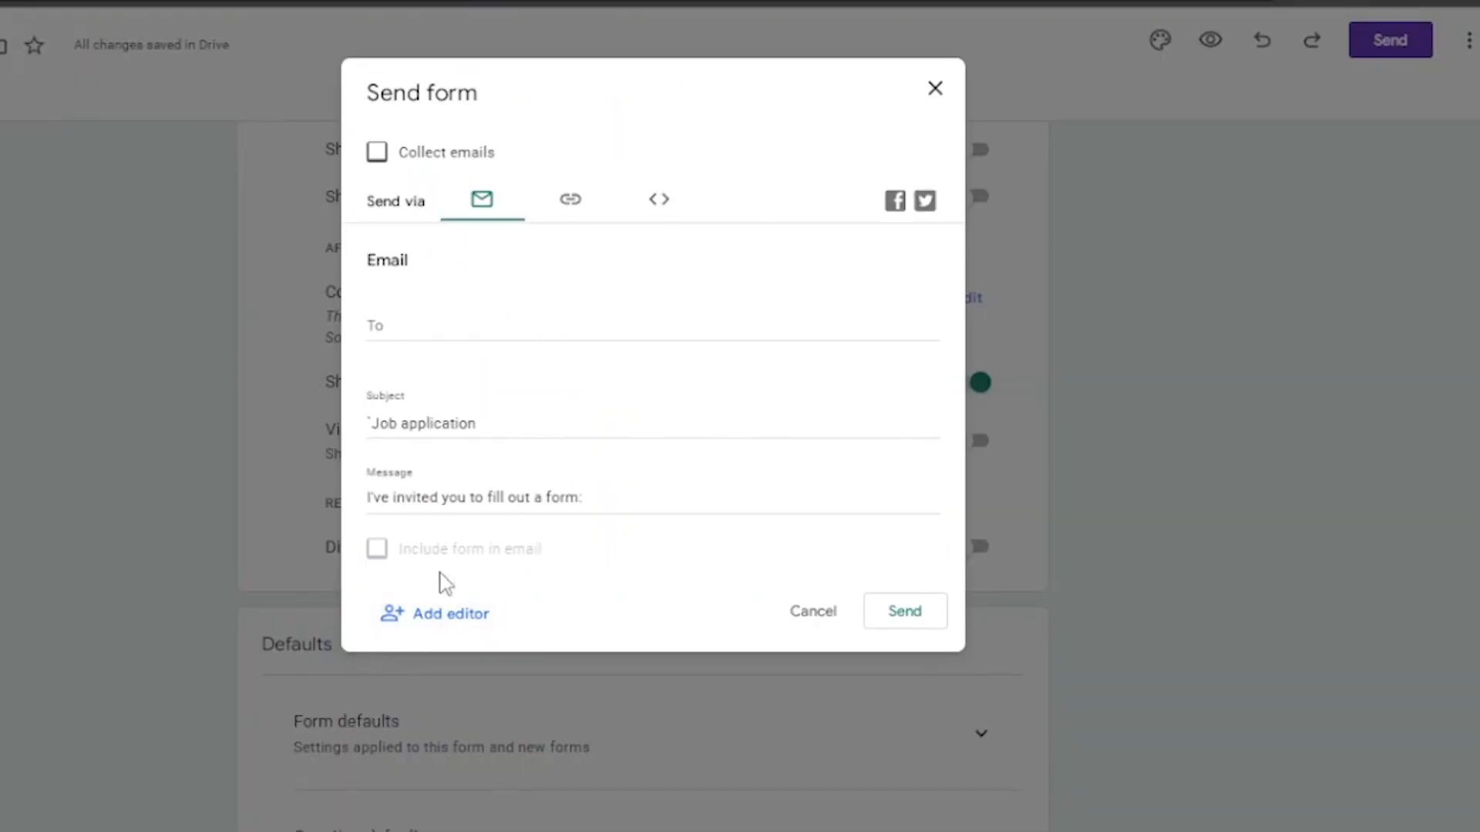
left_click(571, 202)
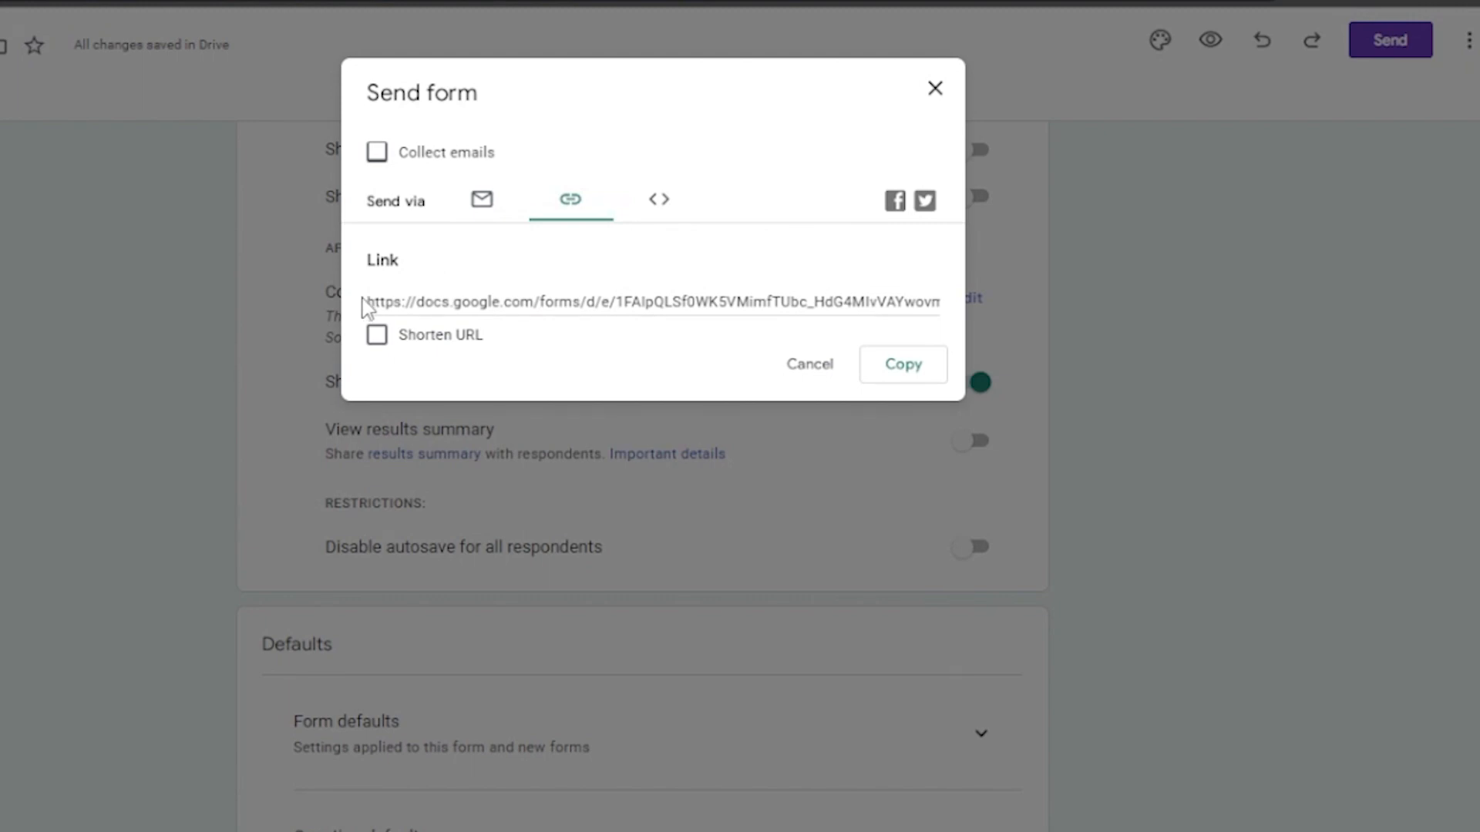
left_click(389, 333)
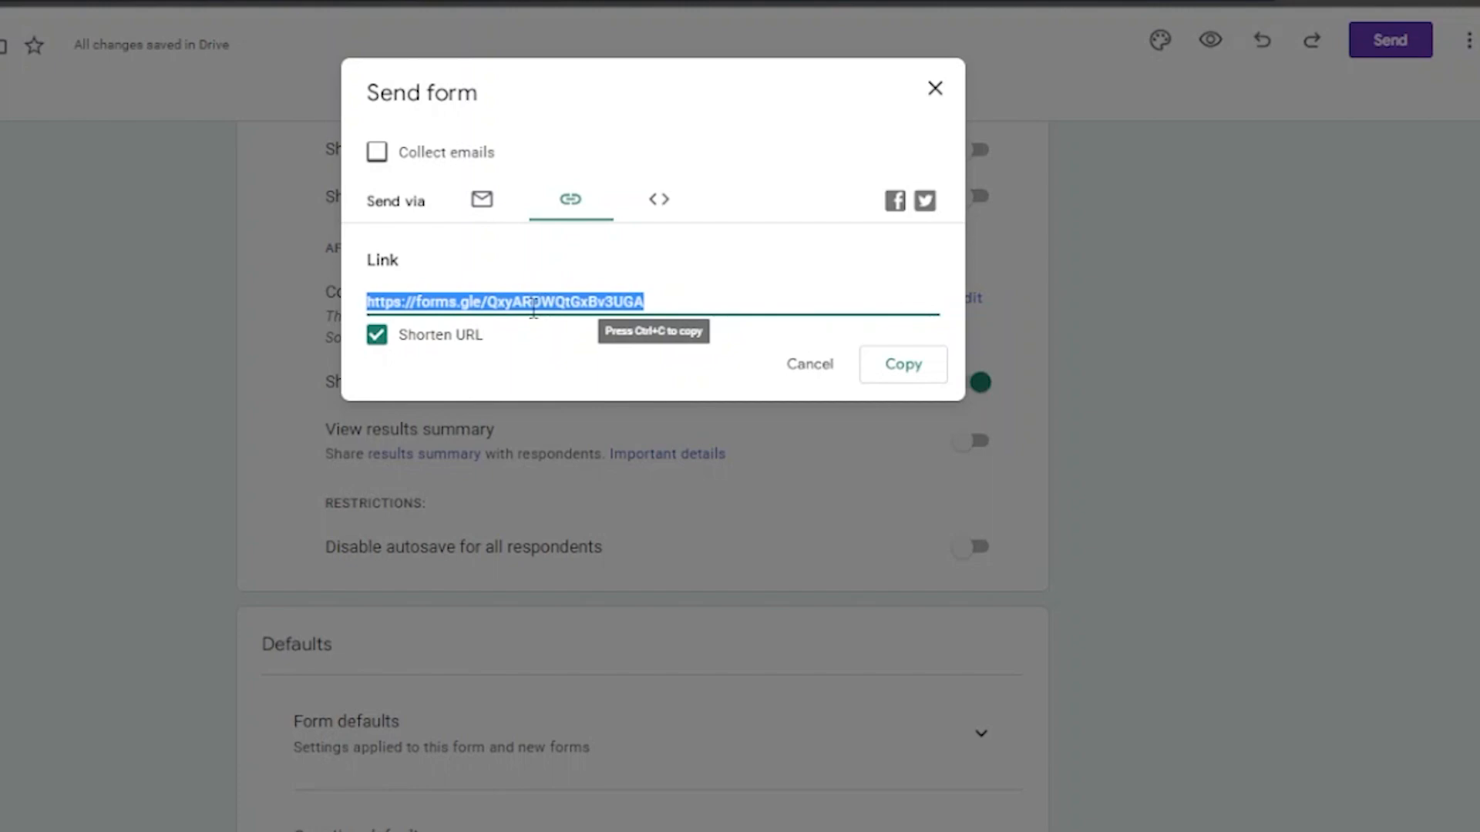
left_click(810, 364)
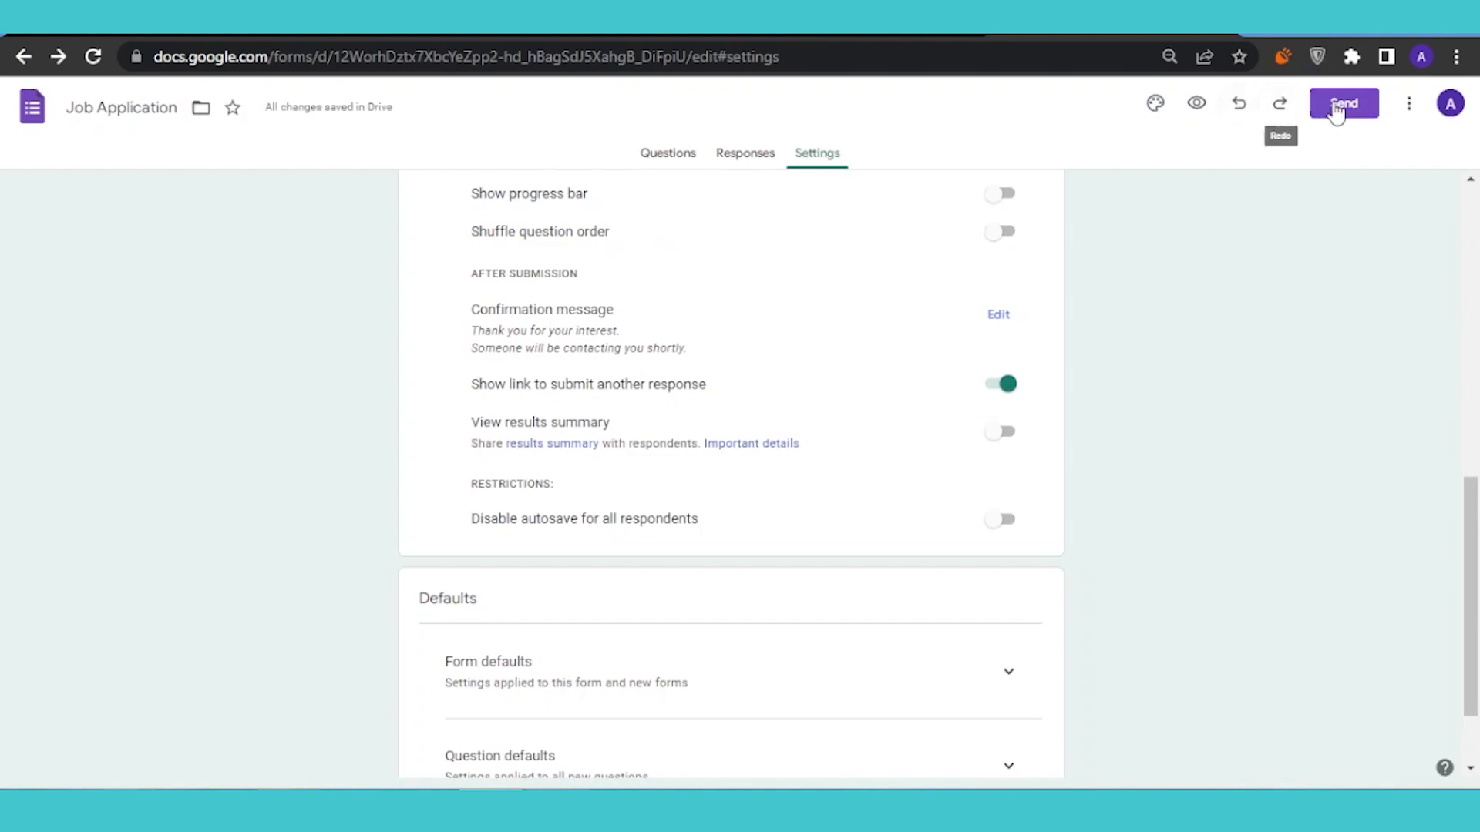
Step: Inspect the form's additional actions, such as making a copy or adding collaborators, then return to its settings
left_click(1409, 105)
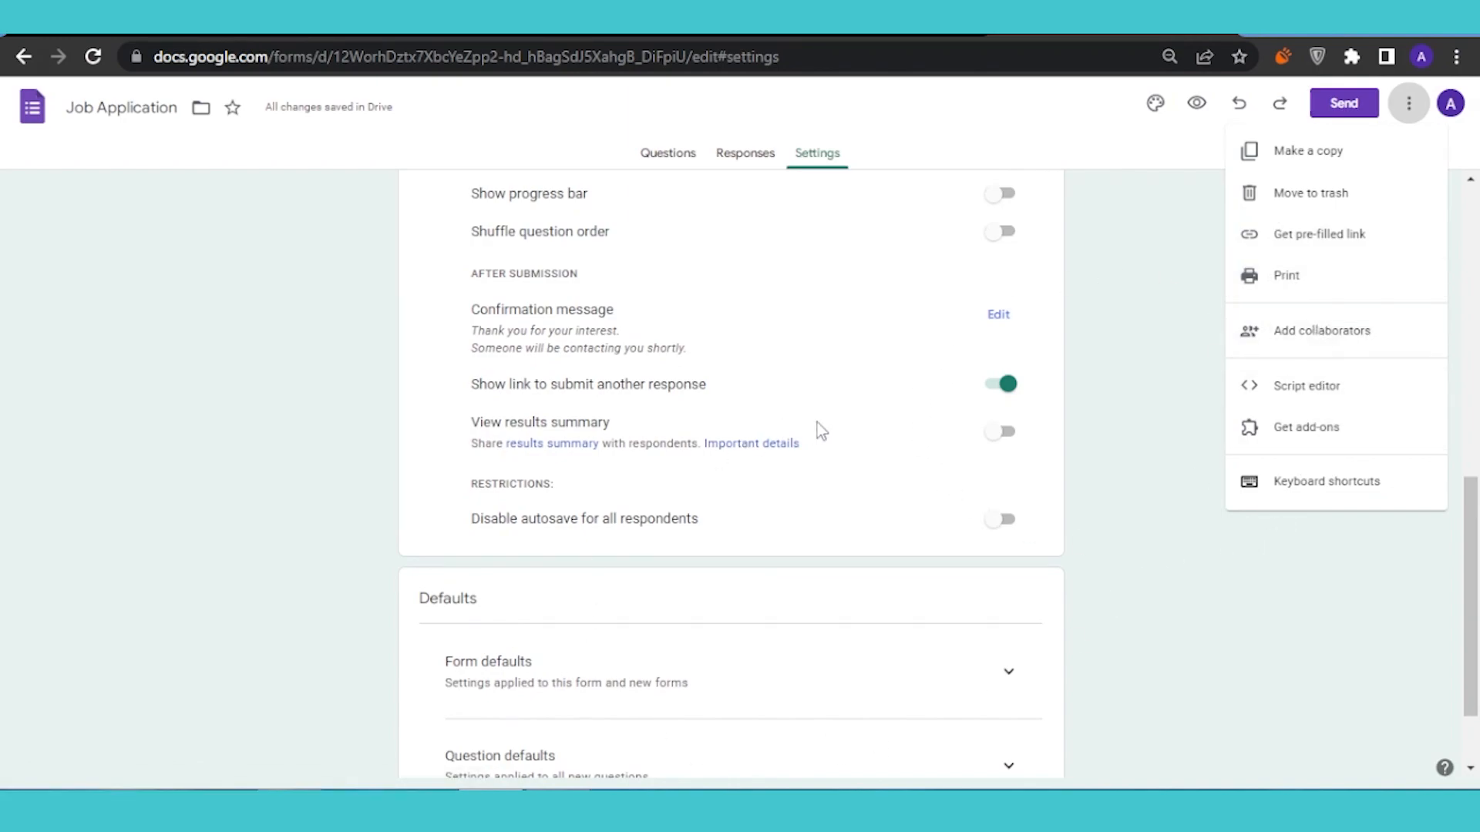
left_click(1137, 284)
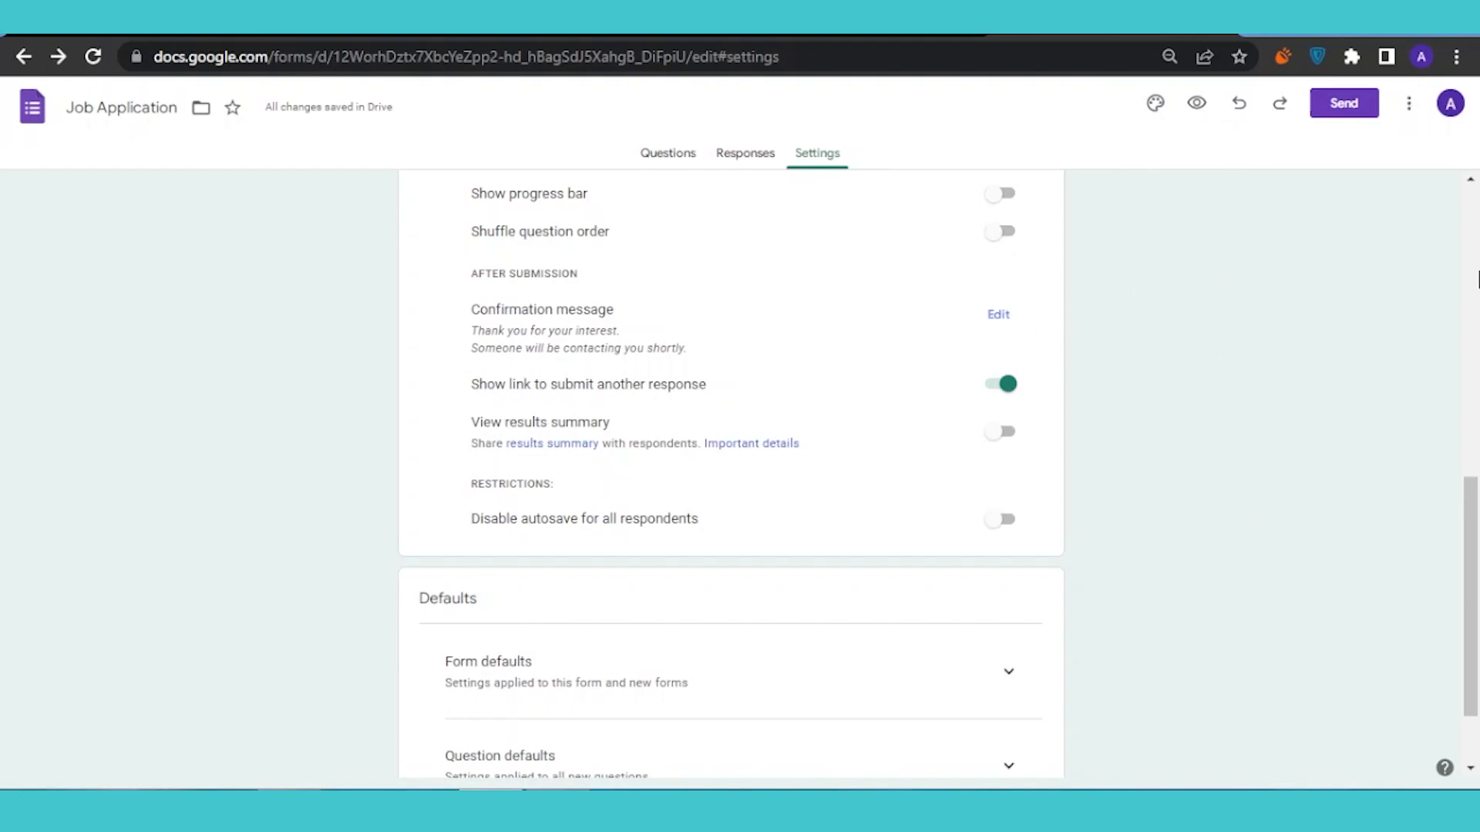
left_click(1477, 279)
left_click_drag(1477, 279, 1466, 381)
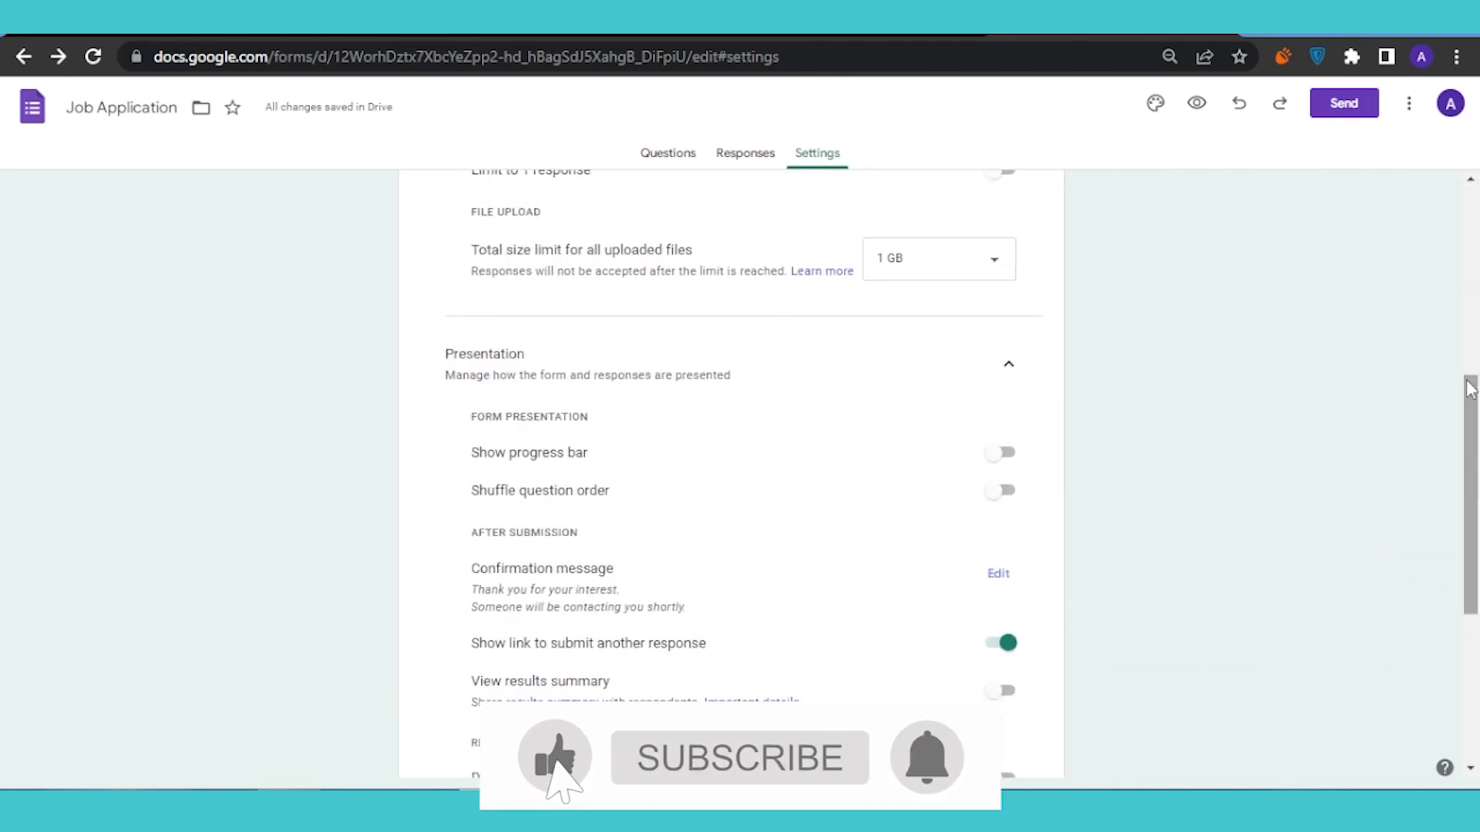